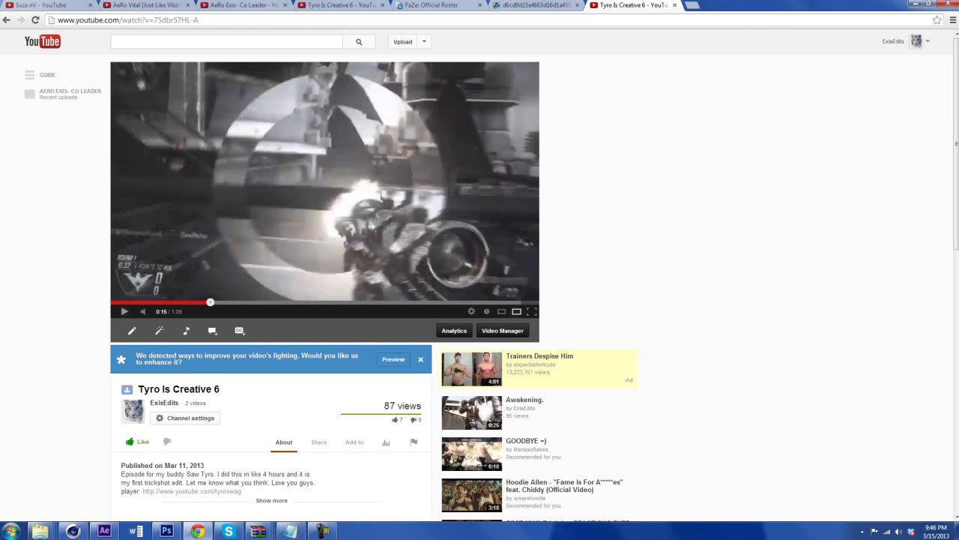
- Play a short stretch of the reference video and pause it on the next part of the shot
key(space)
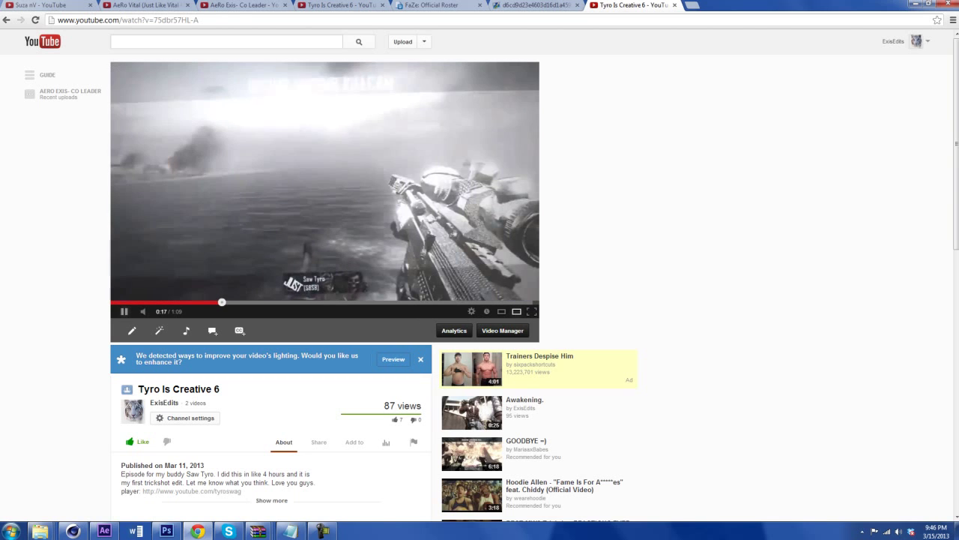
key(space)
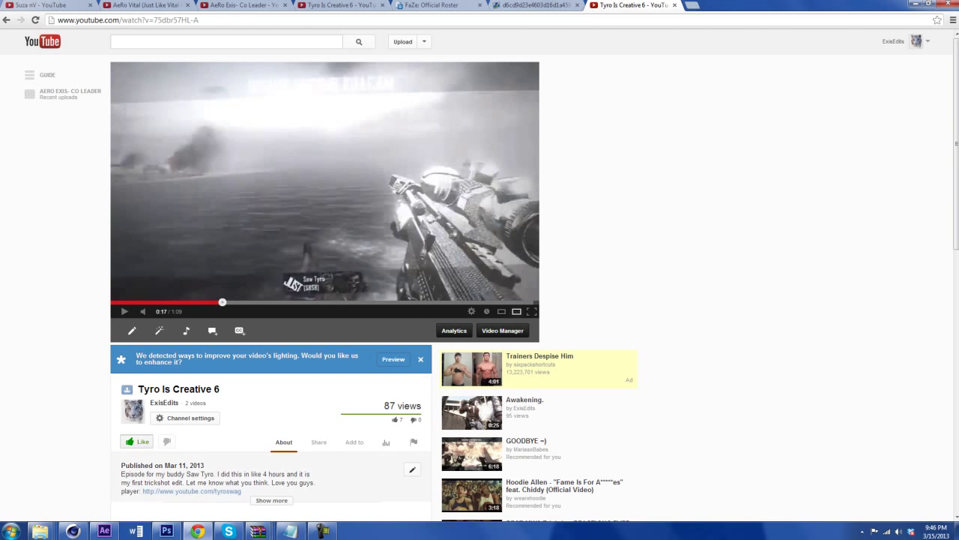
- Switch to After Effects and delete Adjustment Layer 2 from the Opener composition
click(104, 530)
click(104, 531)
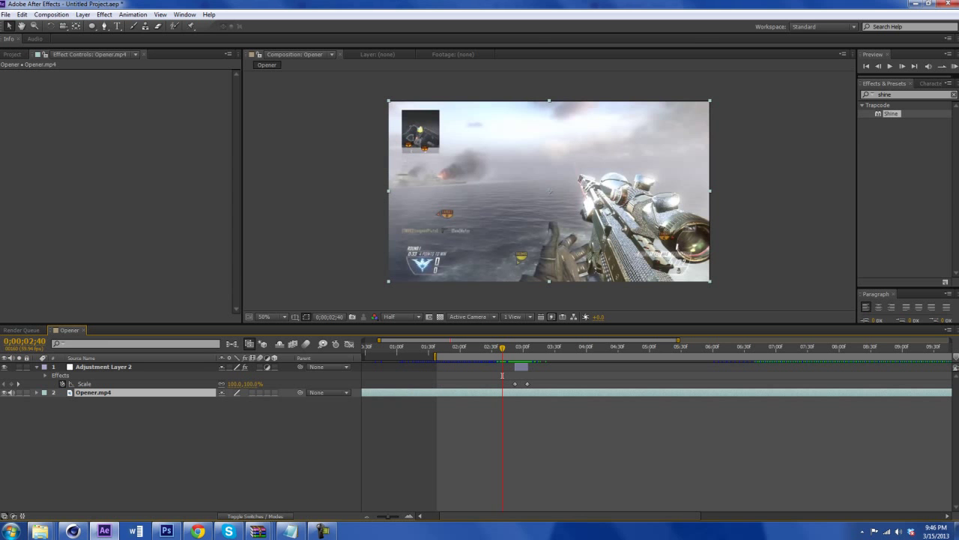
click(503, 375)
key(Delete)
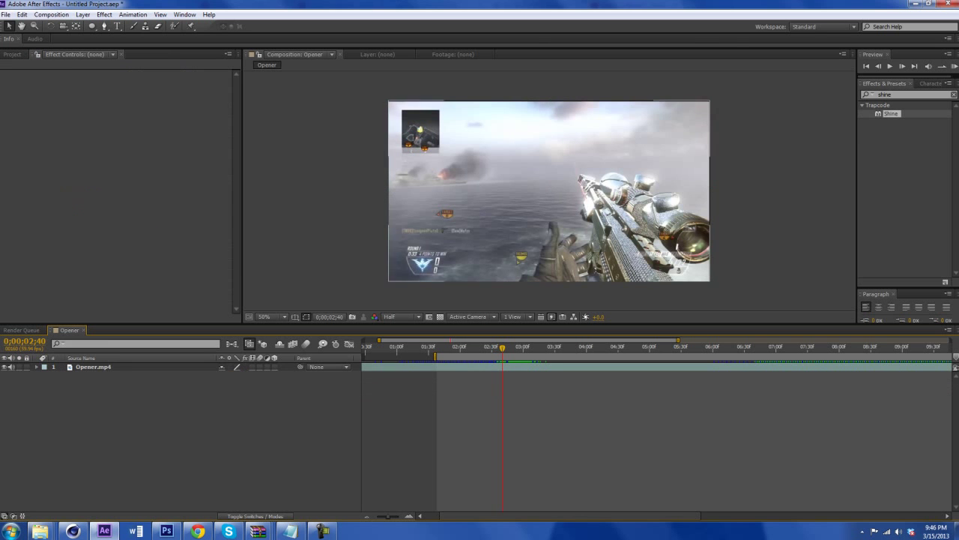
- Preview the Opener clip and park the current time on the gunshot frame at 0;00;02;53
drag(502, 347, 461, 347)
key(space)
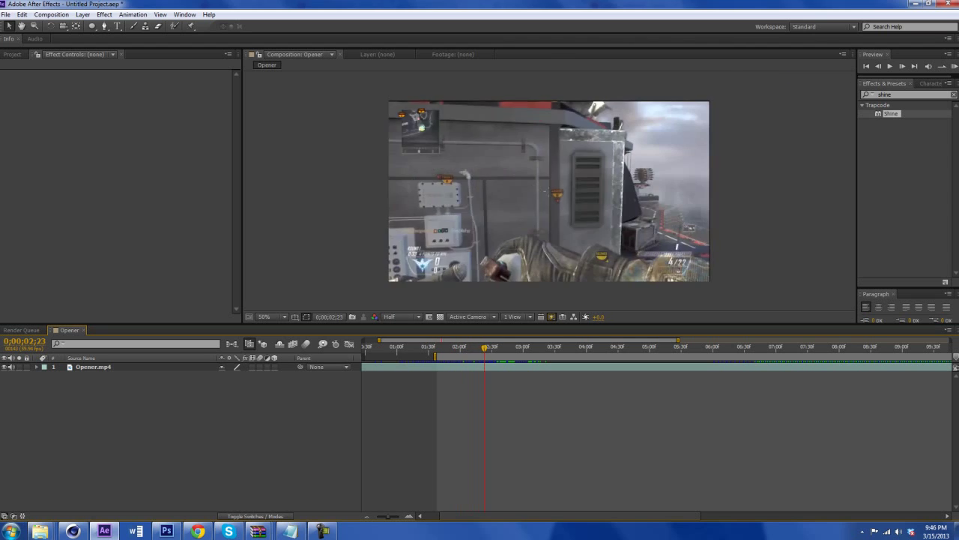
drag(528, 347, 507, 347)
key(space)
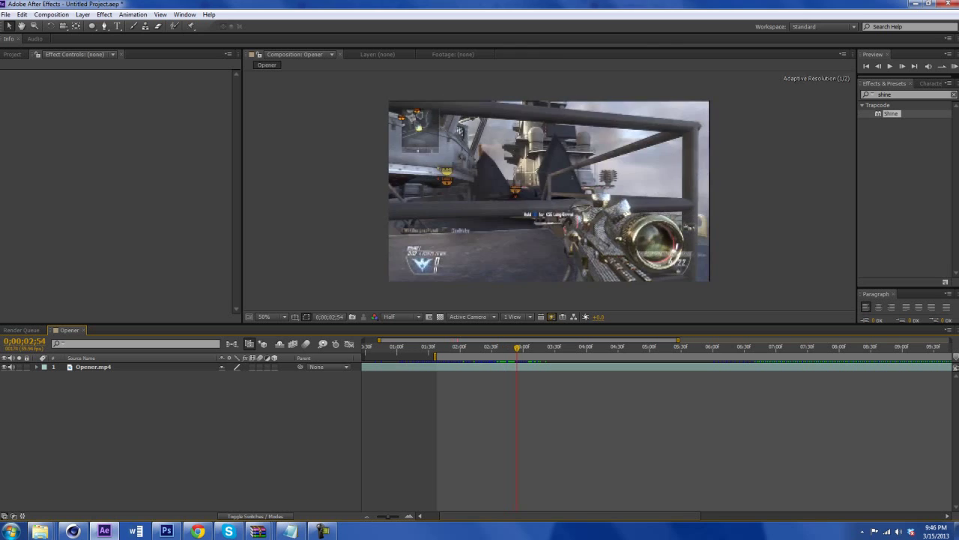
key(space)
key(space)
key(space)
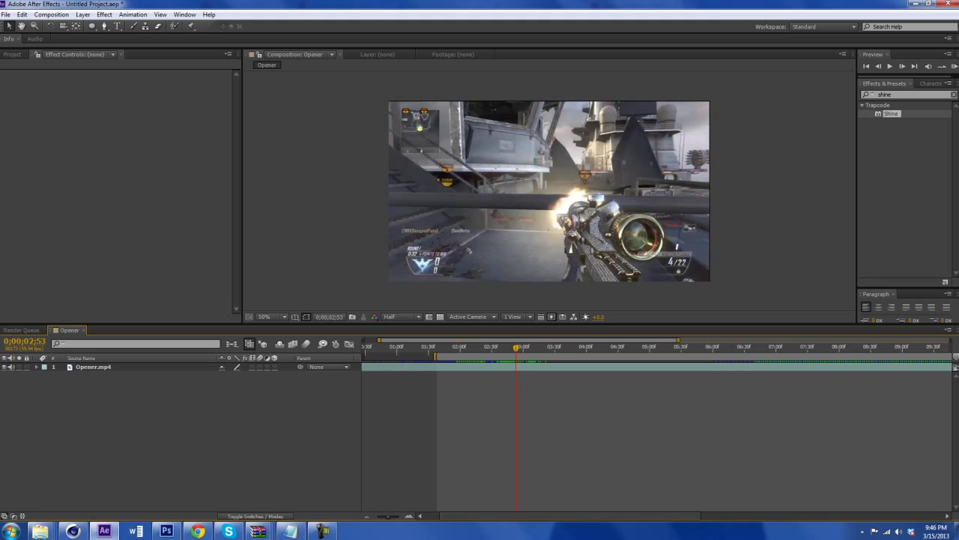
- Add a new adjustment layer above Opener.mp4 and trim its start to the current time
key(ctrl+alt+y)
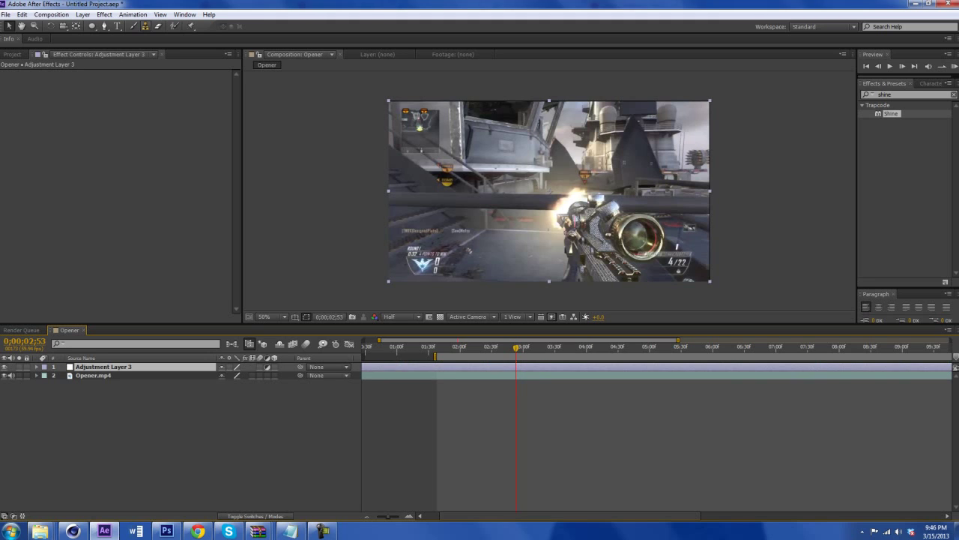
click(82, 15)
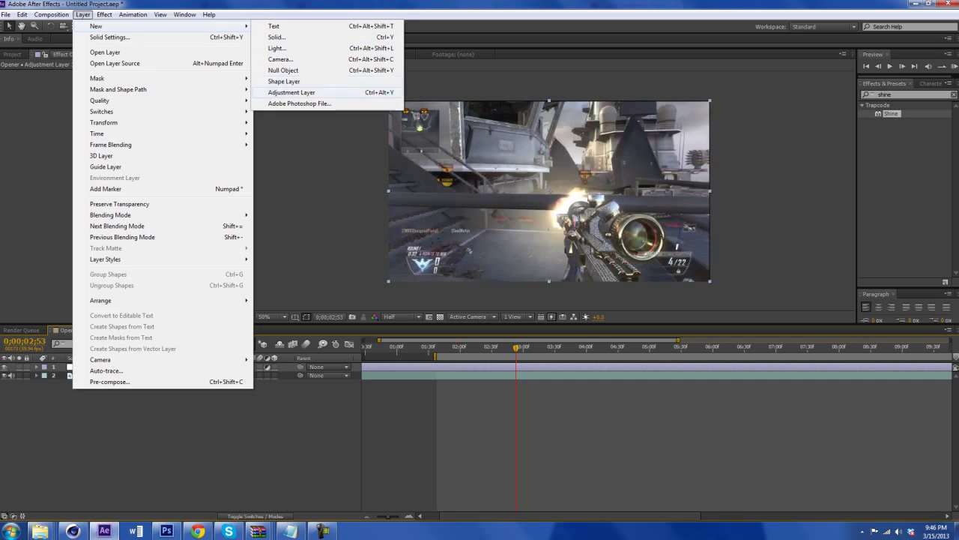
key(Escape)
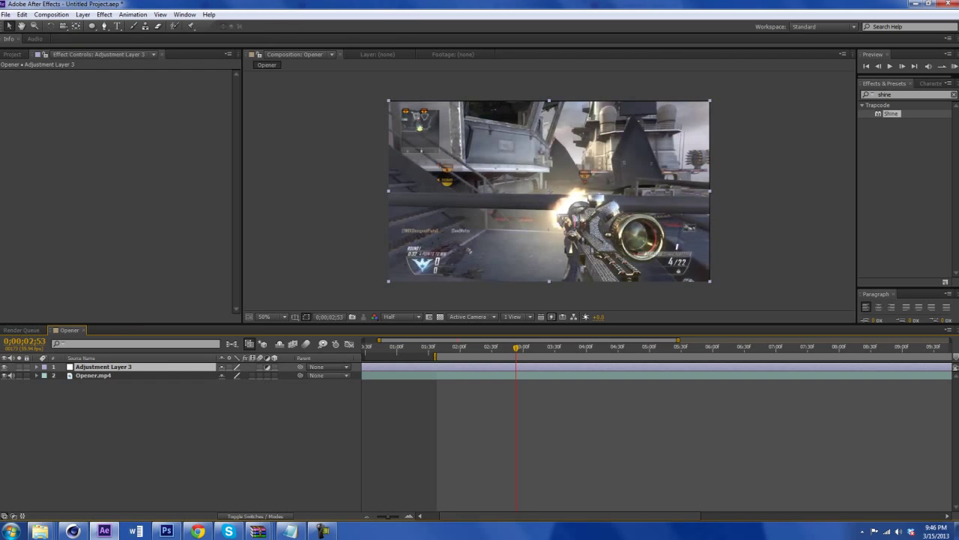
key(alt+[)
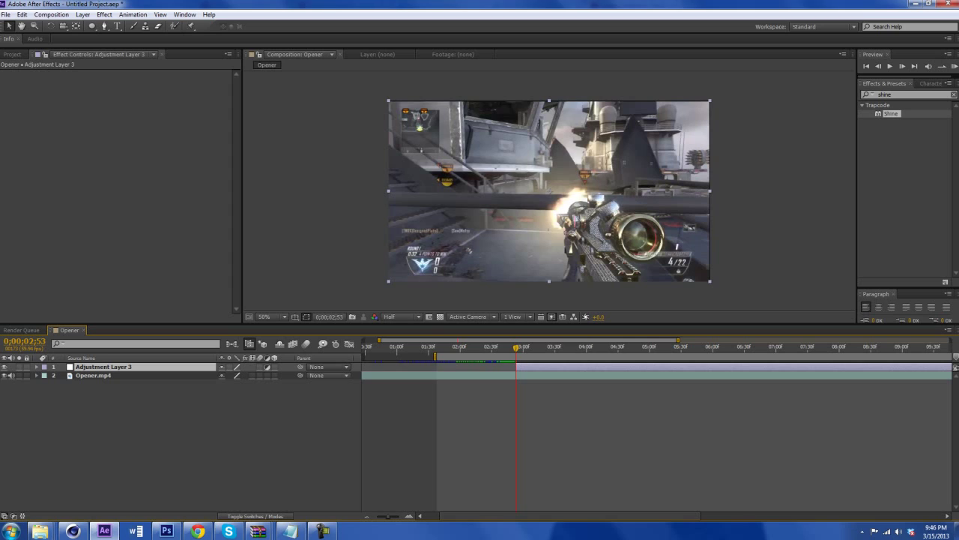
click(35, 38)
click(117, 26)
click(588, 231)
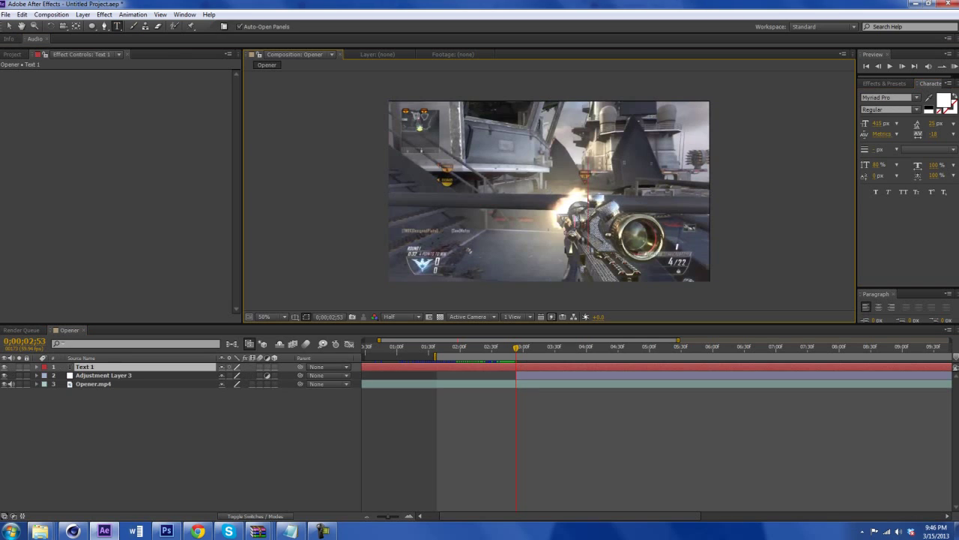
text({)
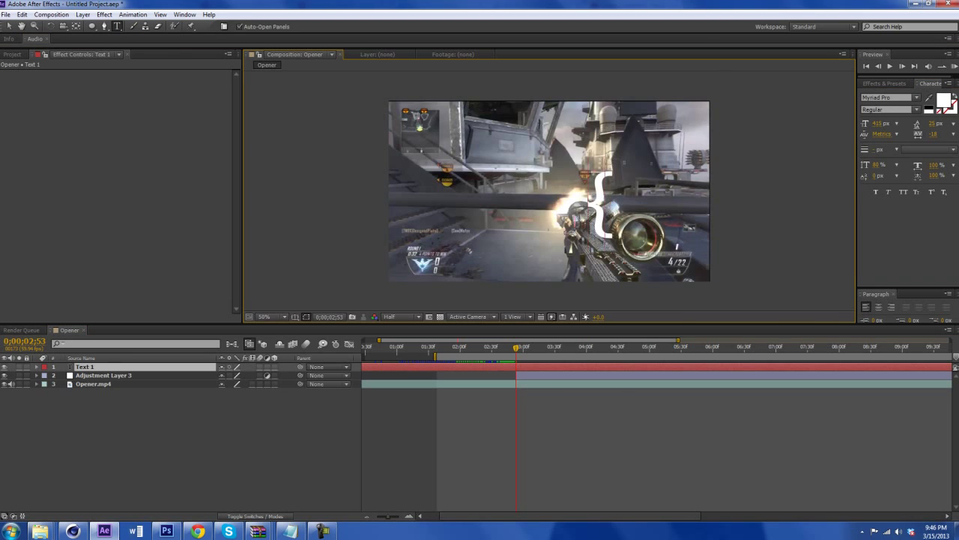
key(BackSpace)
text([)
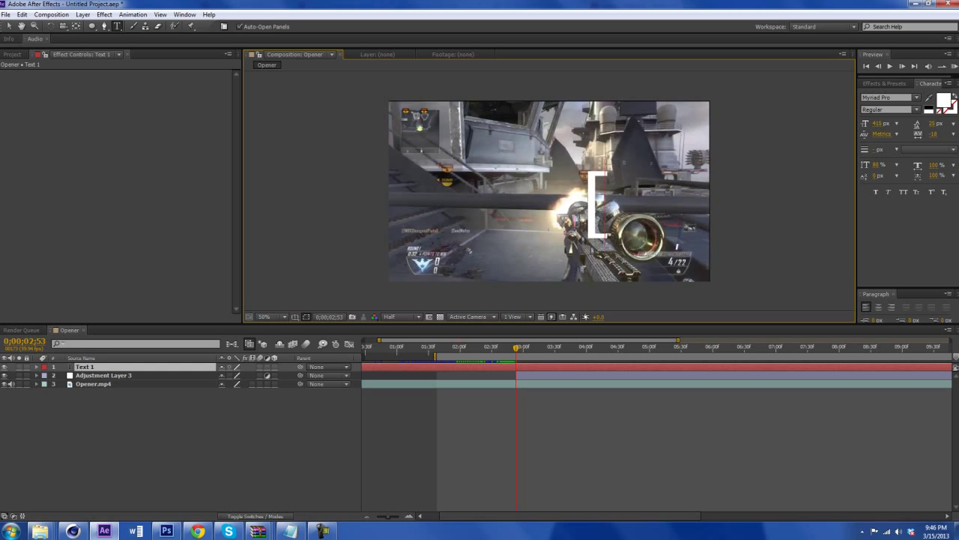
click(9, 25)
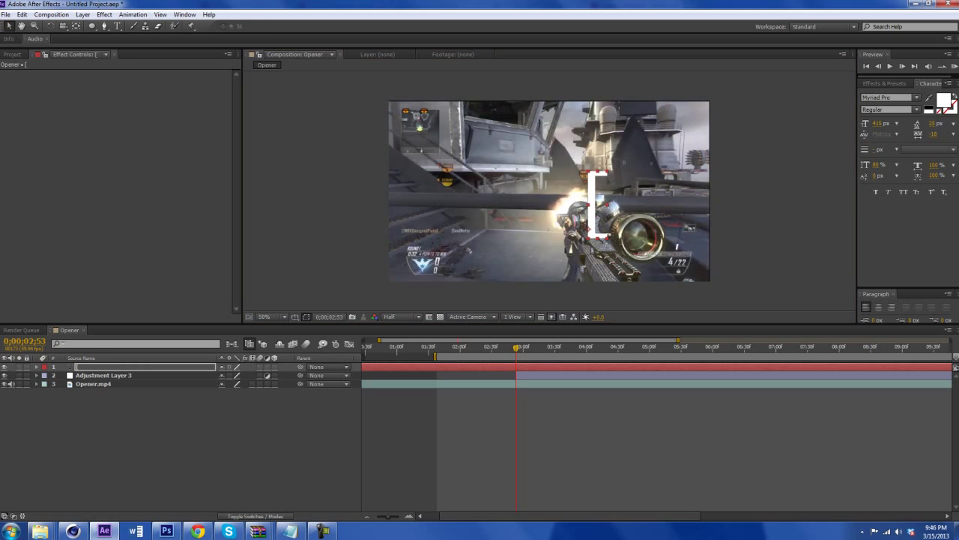
key(Delete)
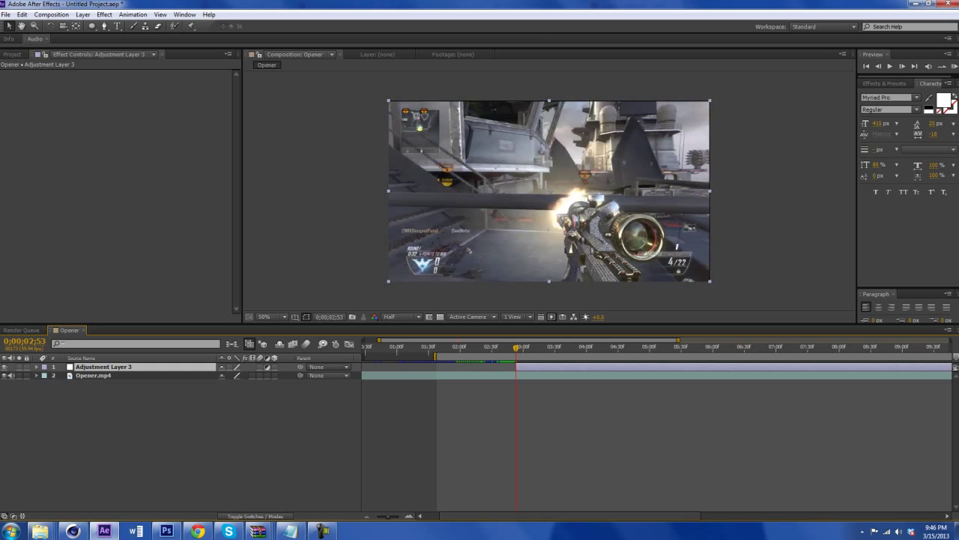
- Draw a circular mask on the adjustment layer around the middle of the frame with the Ellipse Tool
click(92, 26)
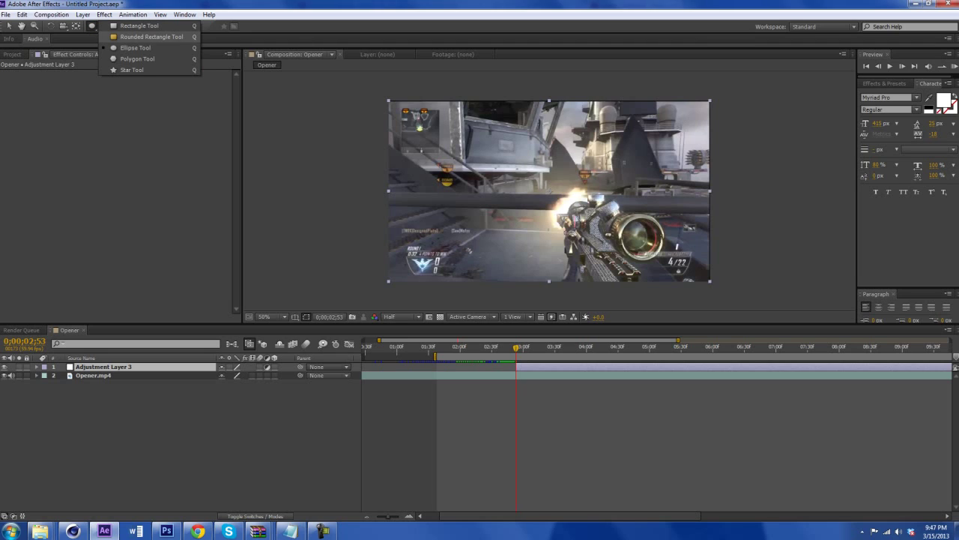
click(136, 48)
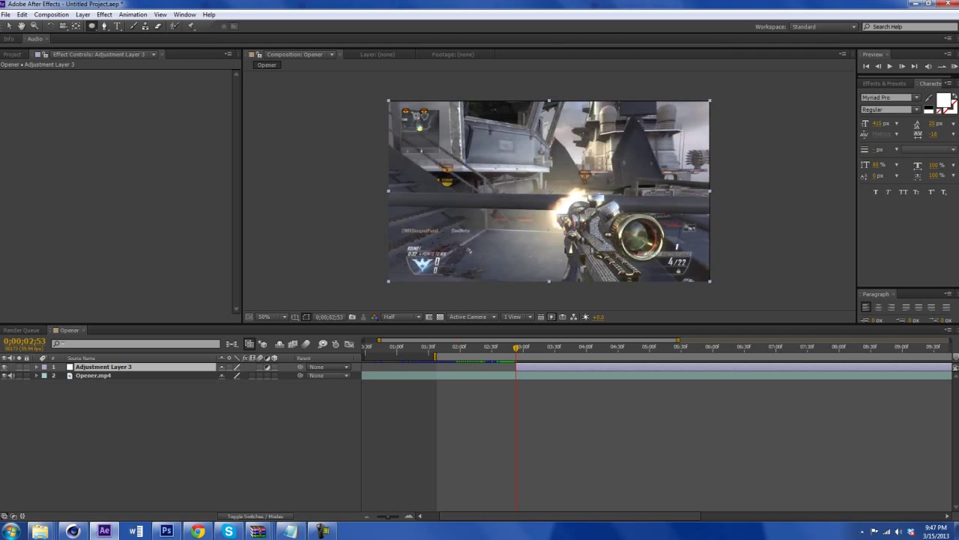
drag(475, 112, 460, 187)
key(ctrl+z)
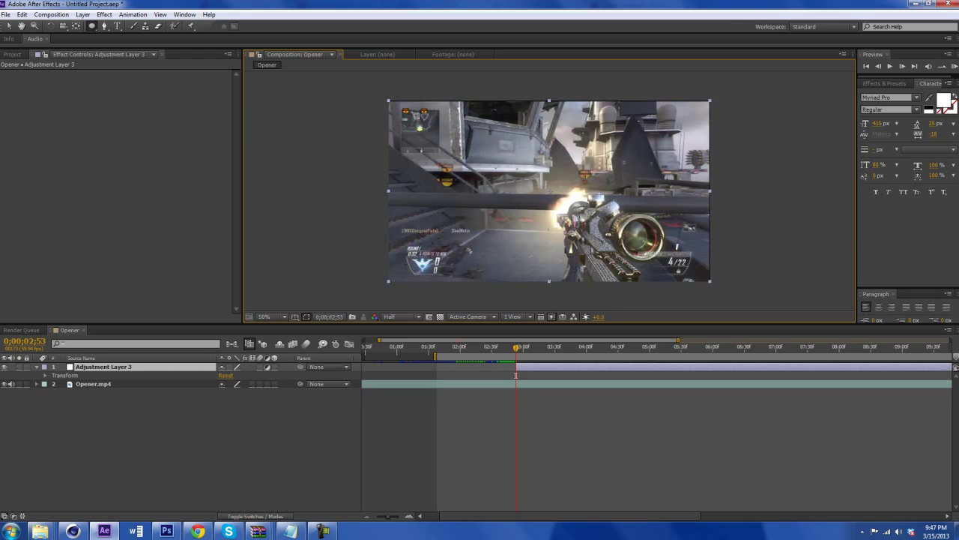
drag(489, 134, 621, 267)
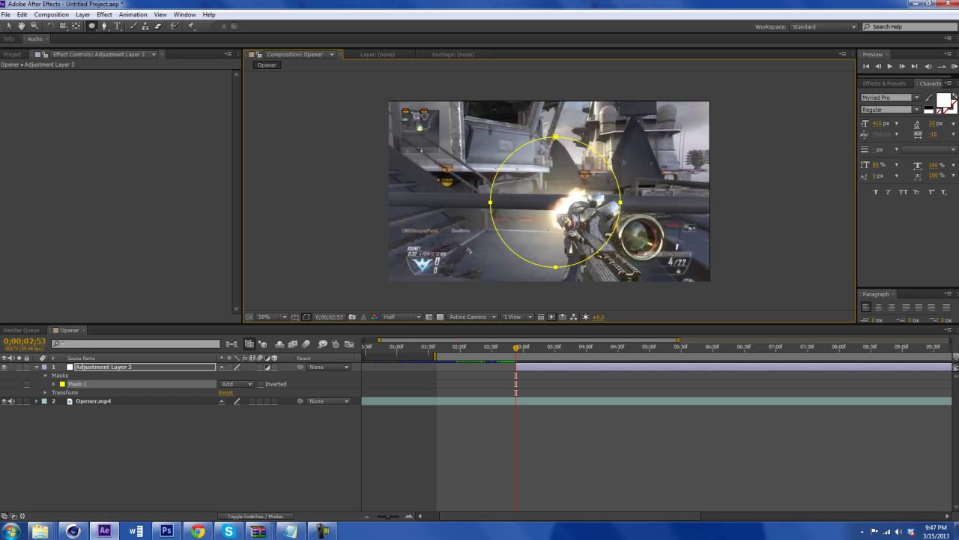
- Reveal the adjustment layer's mask path and duplicate the circular Mask 1
click(104, 367)
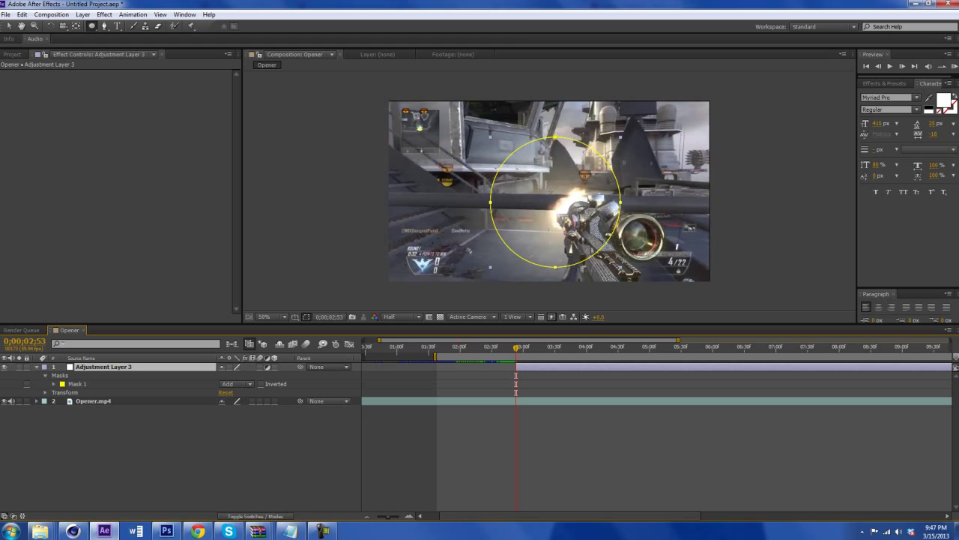
key(m)
key(m)
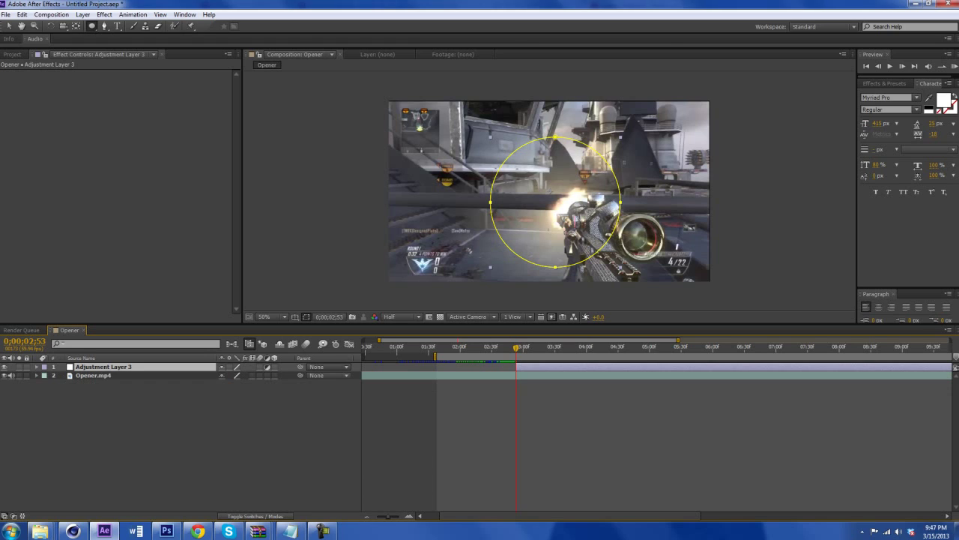
key(m)
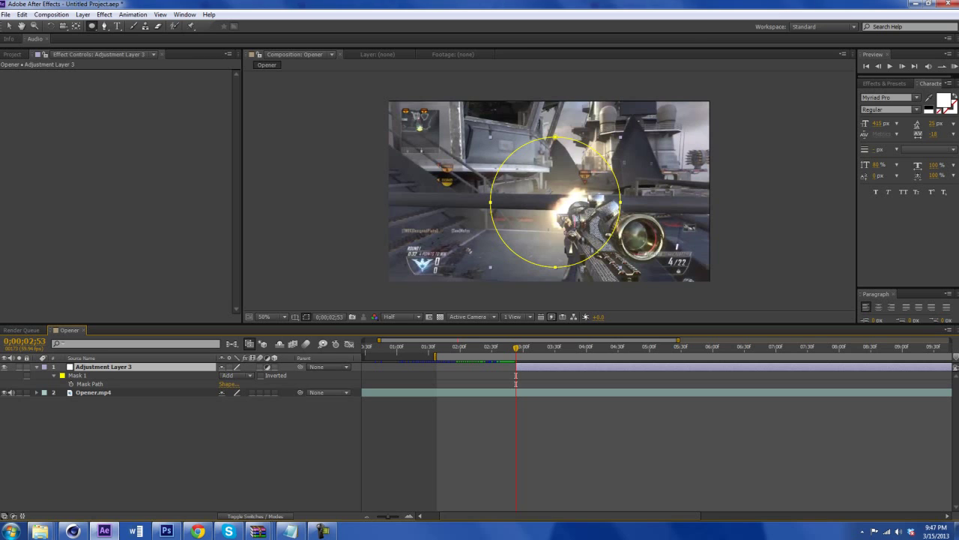
click(77, 375)
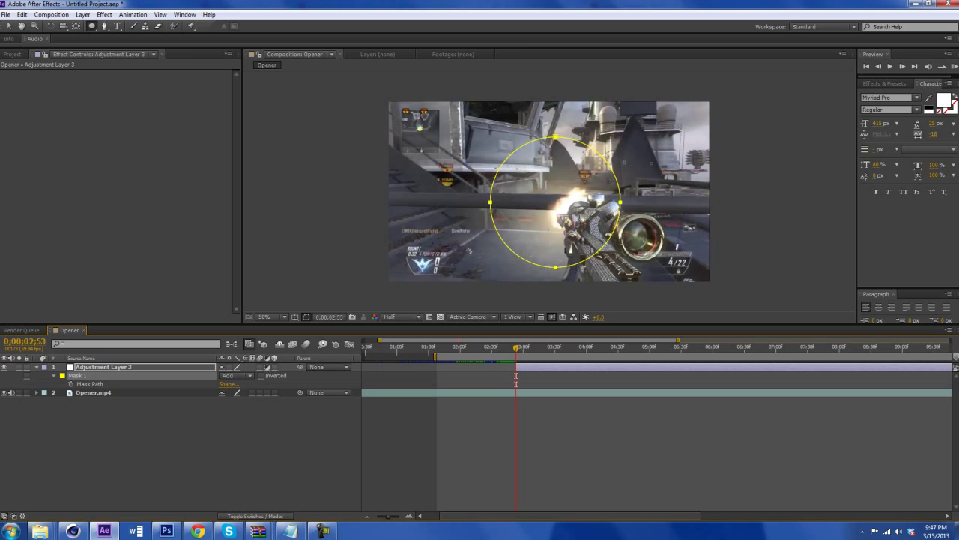
key(ctrl+d)
key(ctrl+s)
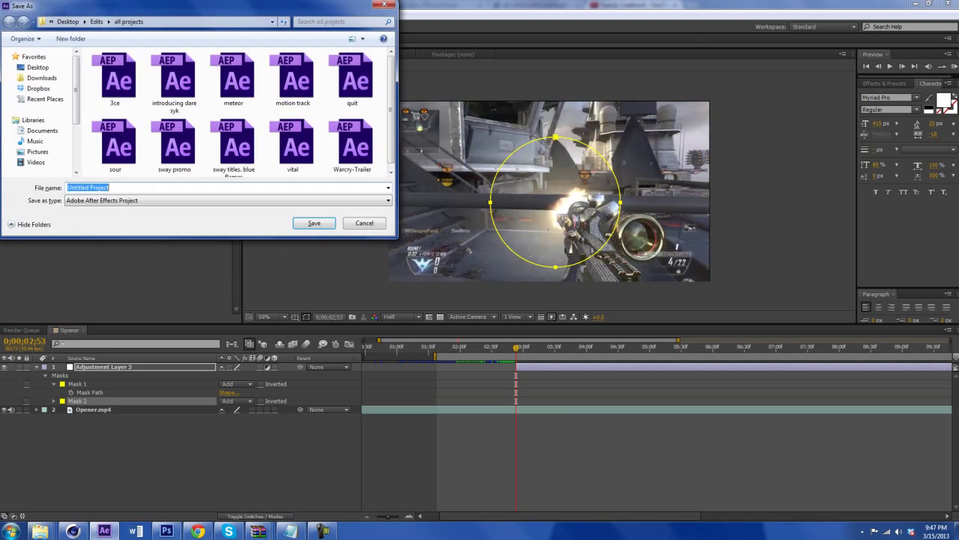
key(Return)
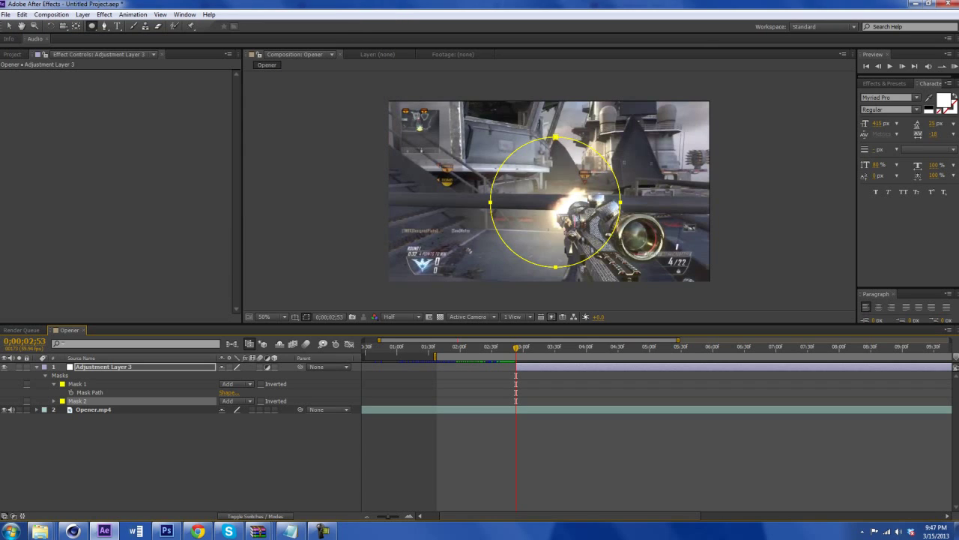
click(77, 383)
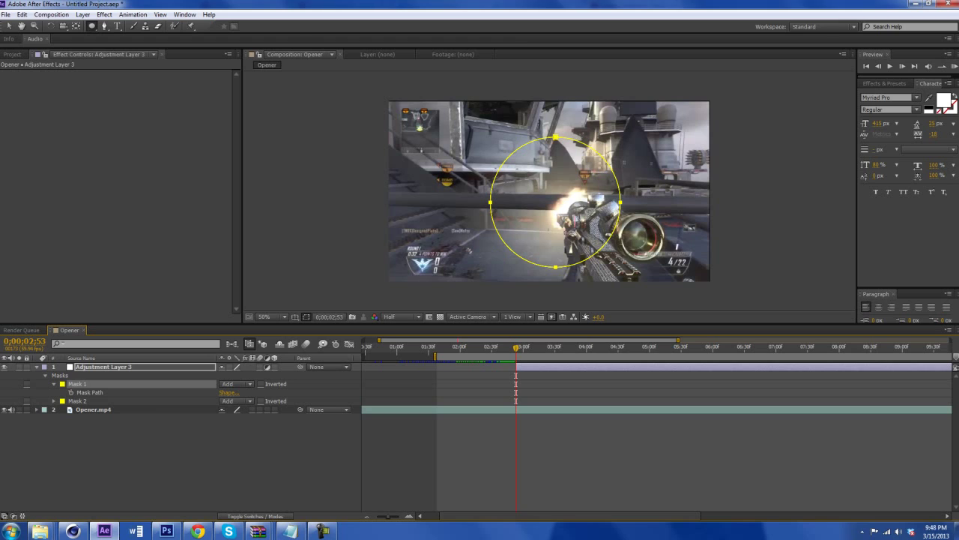
click(103, 366)
key(ctrl+d)
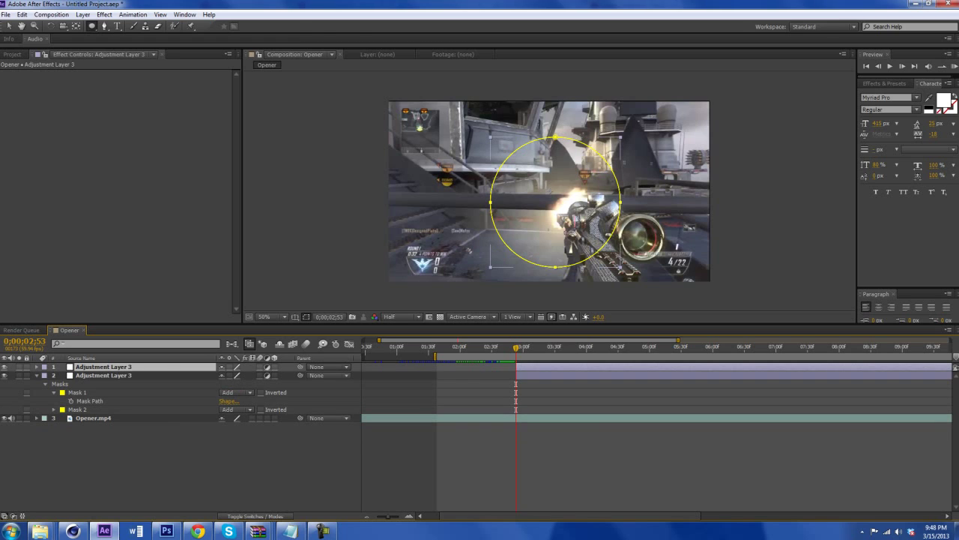
key(Delete)
- Apply the Distort effect Magnify to the adjustment layer and set its Size to about 1485
click(77, 384)
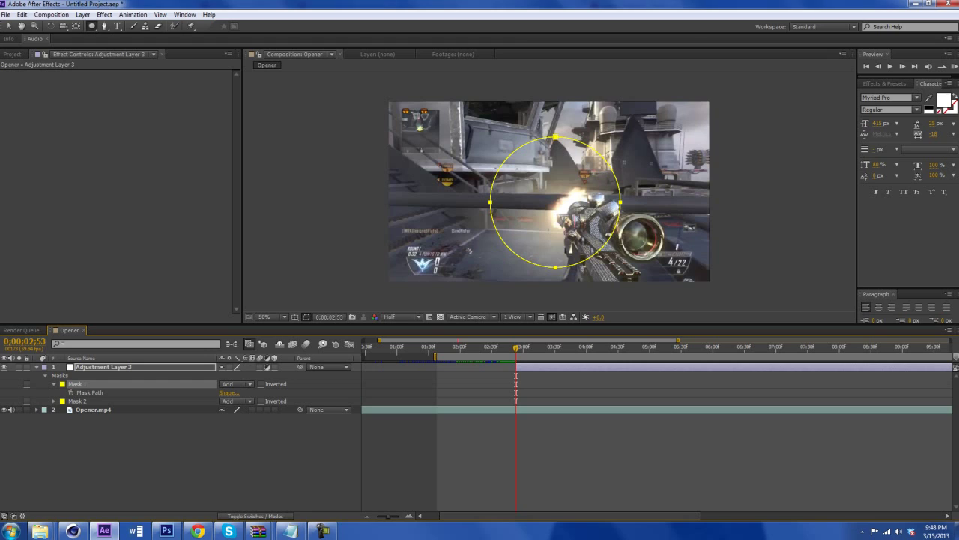
key(v)
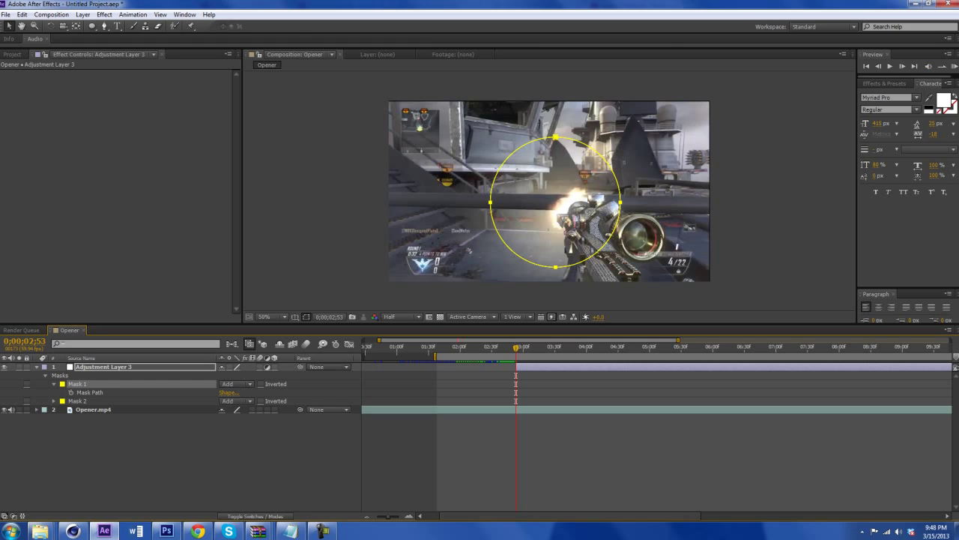
key(ctrl+5)
text(shine)
click(886, 95)
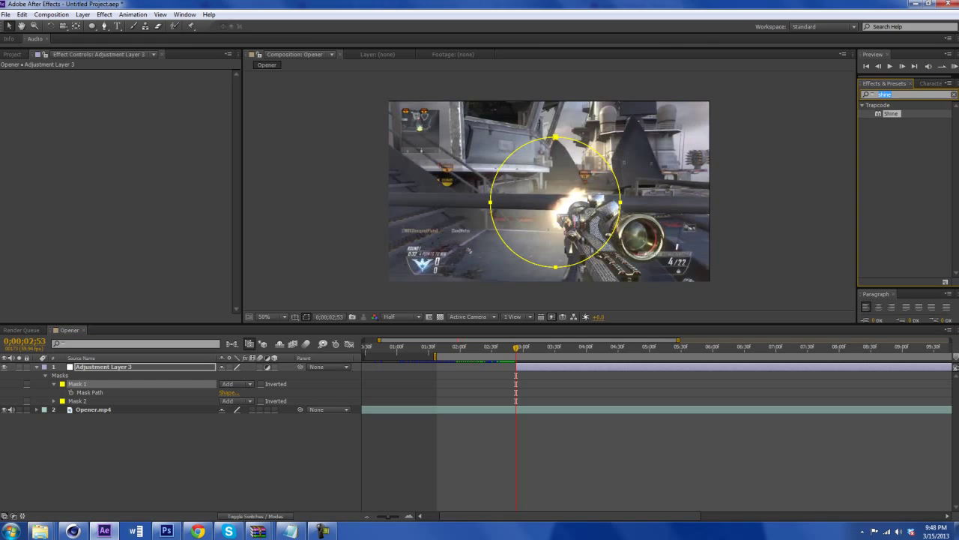
text(magnify)
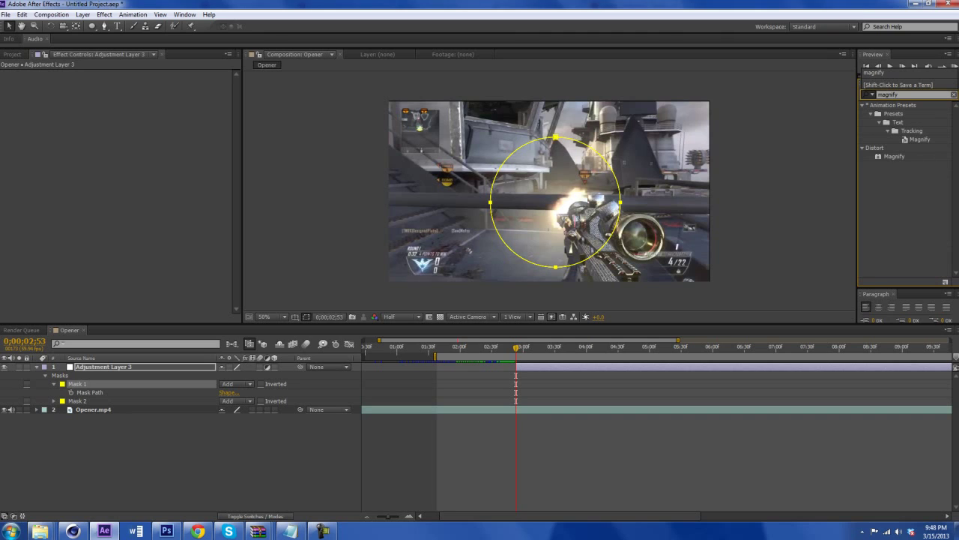
drag(894, 156, 516, 366)
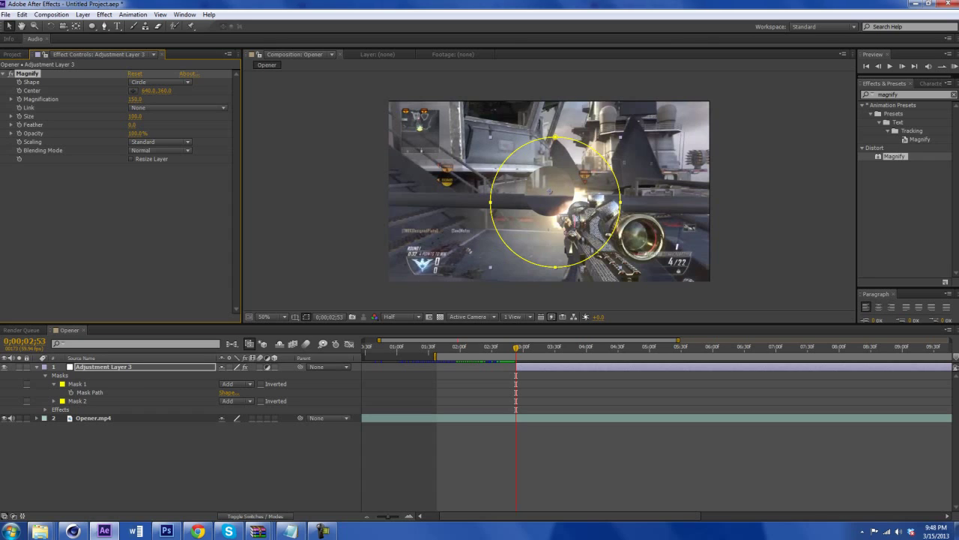
drag(135, 116, 407, 117)
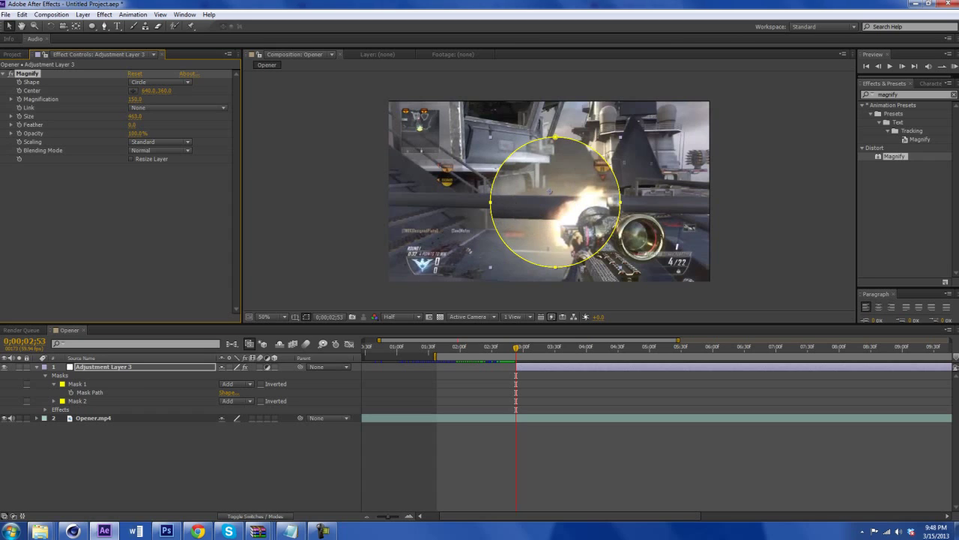
drag(136, 116, 187, 117)
- Set Mask 2's mode to Subtract and its Mask Expansion to about -74 pixels
click(77, 401)
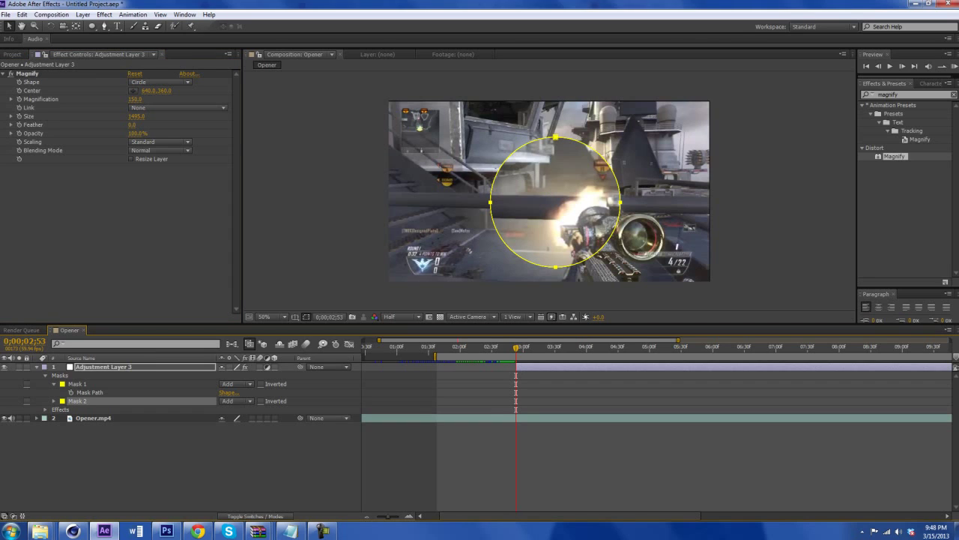
click(237, 401)
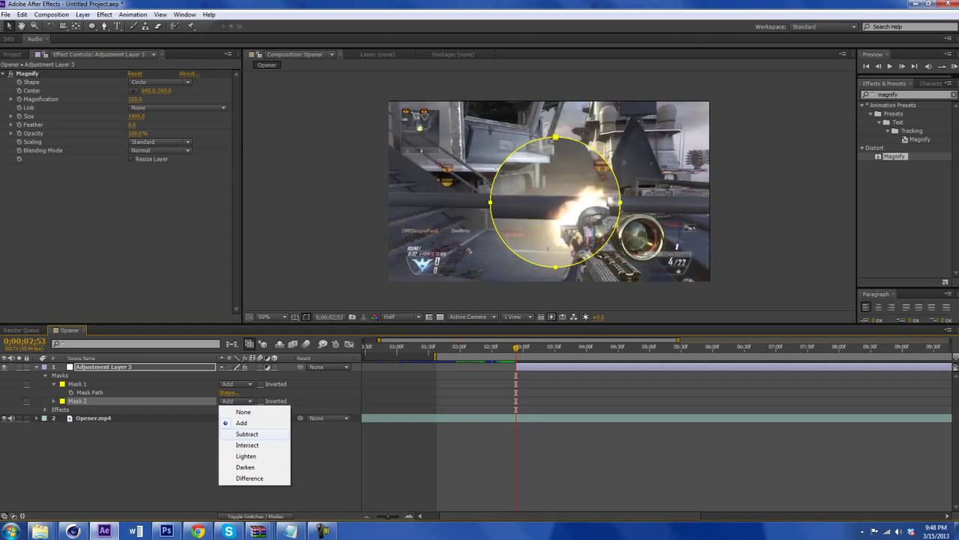
click(242, 434)
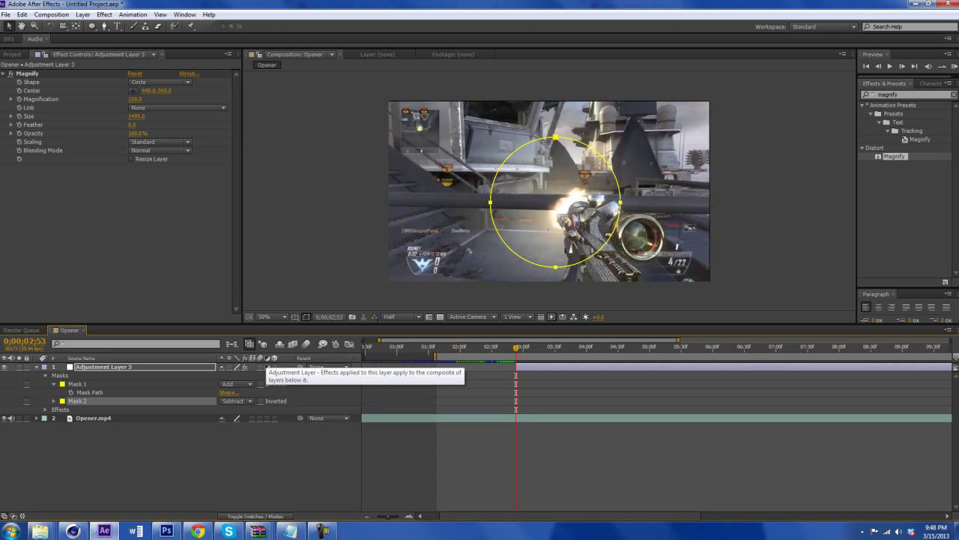
key(m)
key(m)
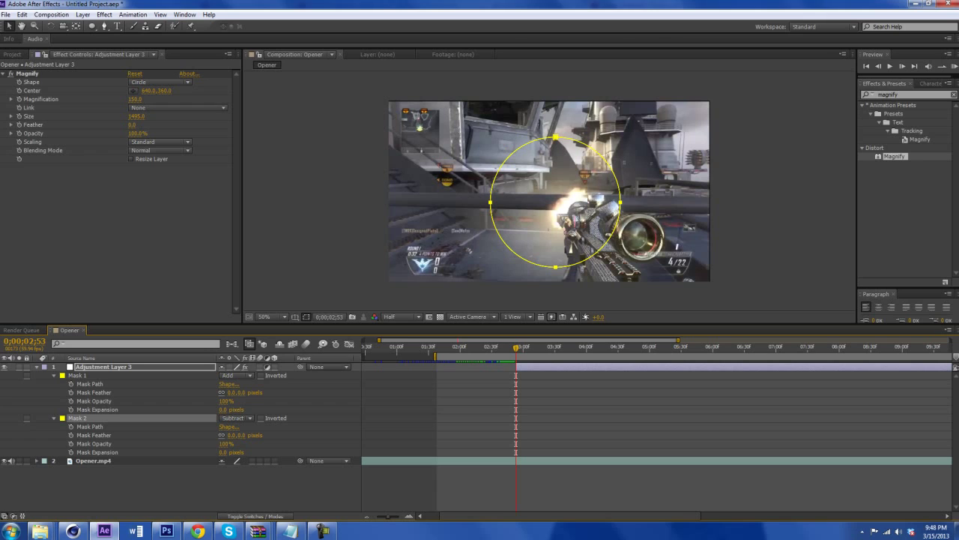
drag(223, 452, 172, 452)
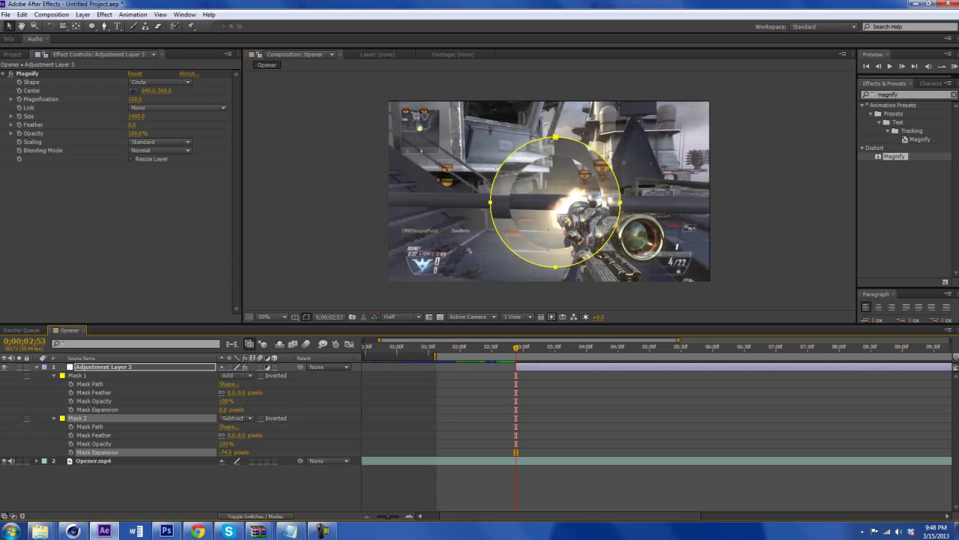
key(Return)
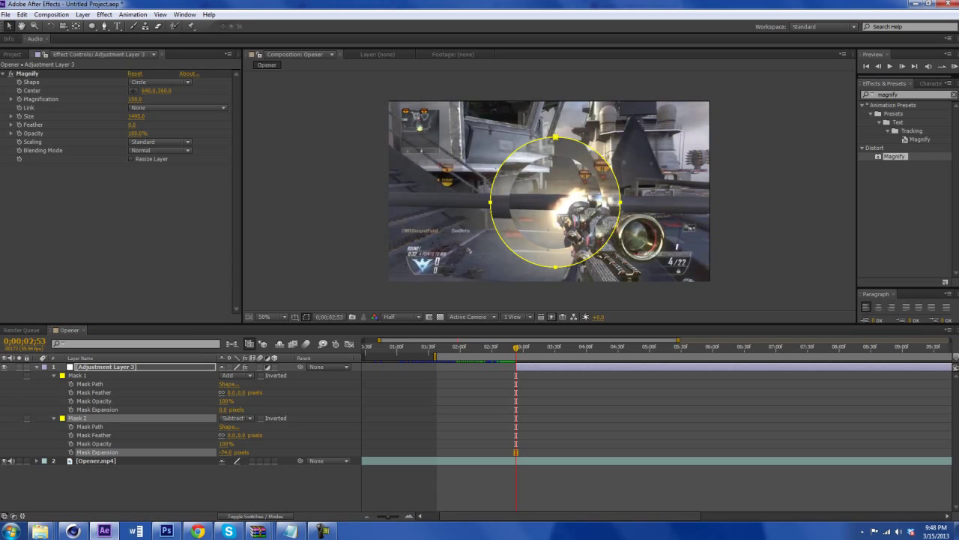
- Scale the adjustment layer to about 91% and reposition its ring near the muzzle flash
drag(556, 210, 544, 209)
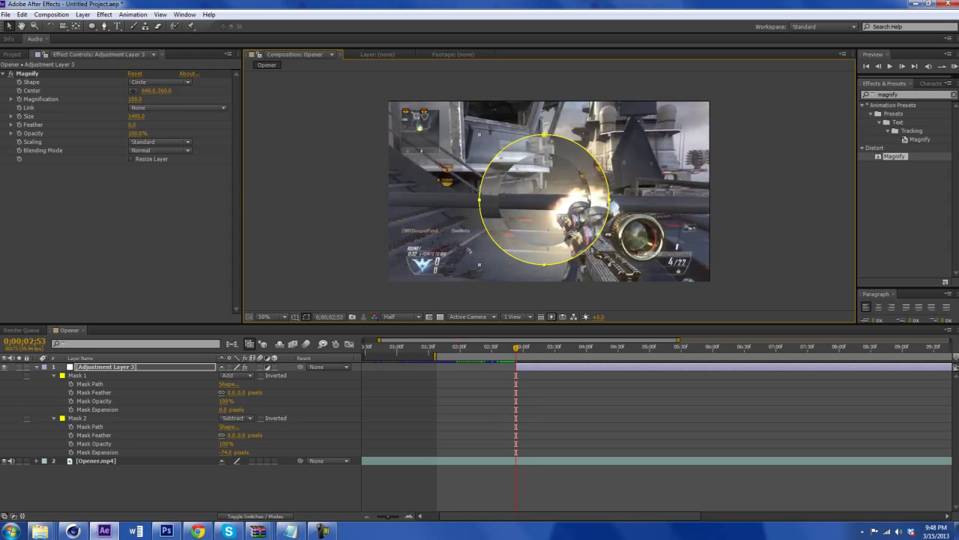
key(s)
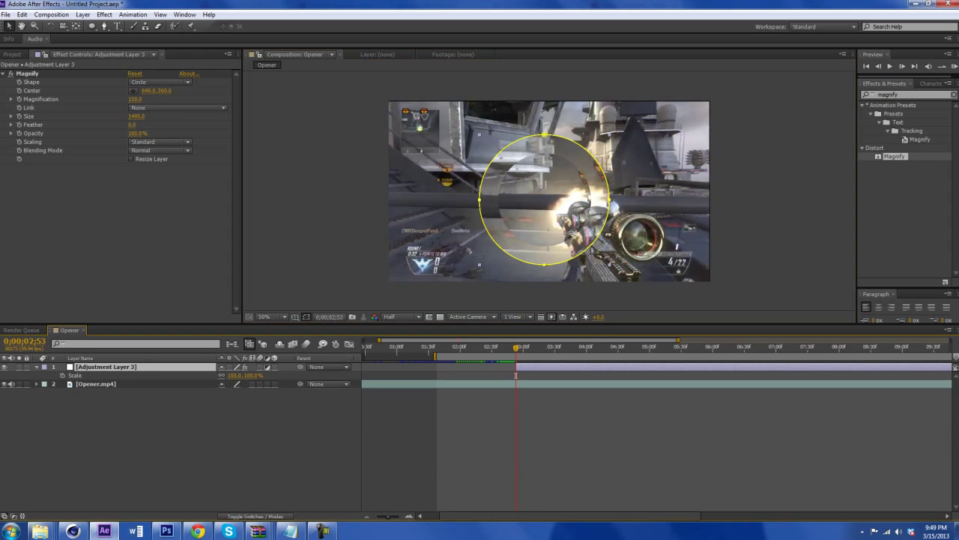
drag(233, 375, 211, 375)
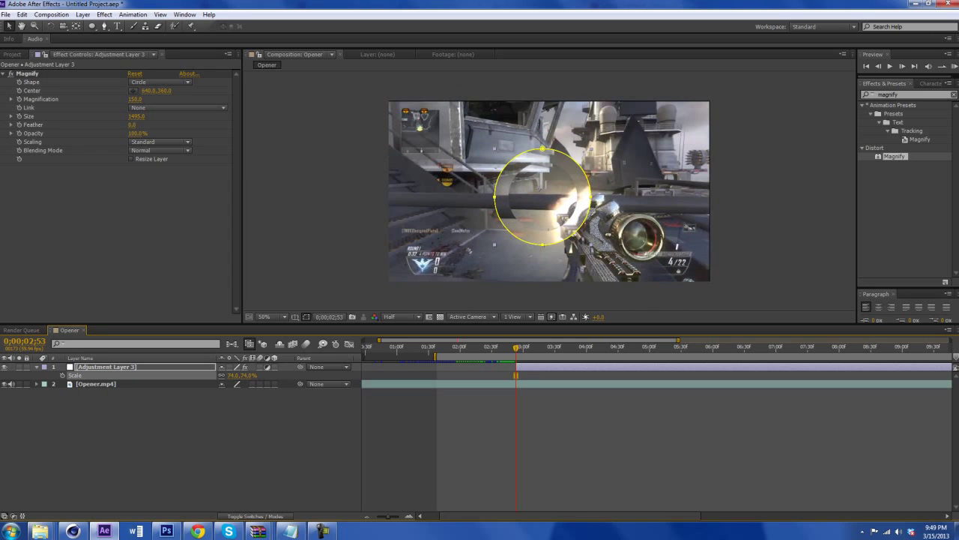
drag(539, 189, 554, 189)
drag(231, 375, 244, 375)
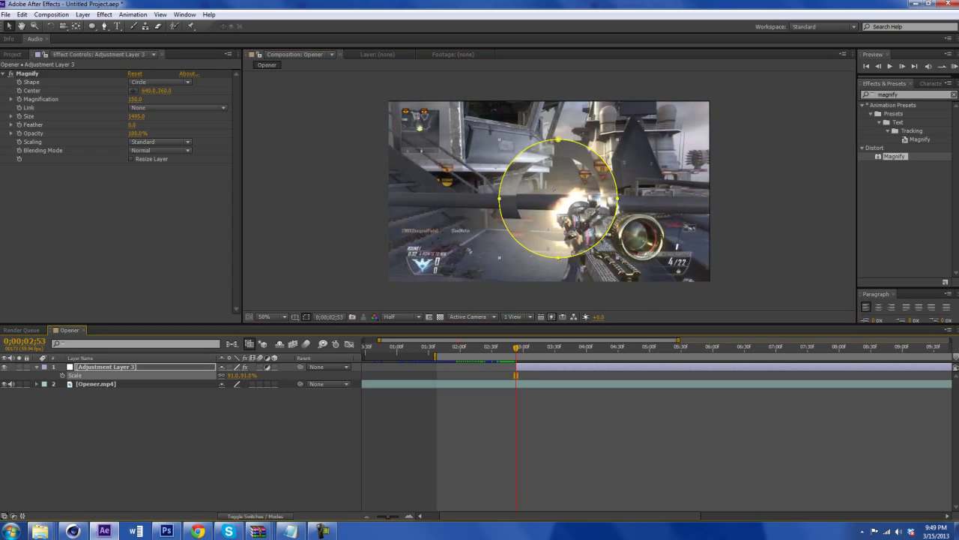
drag(554, 189, 549, 189)
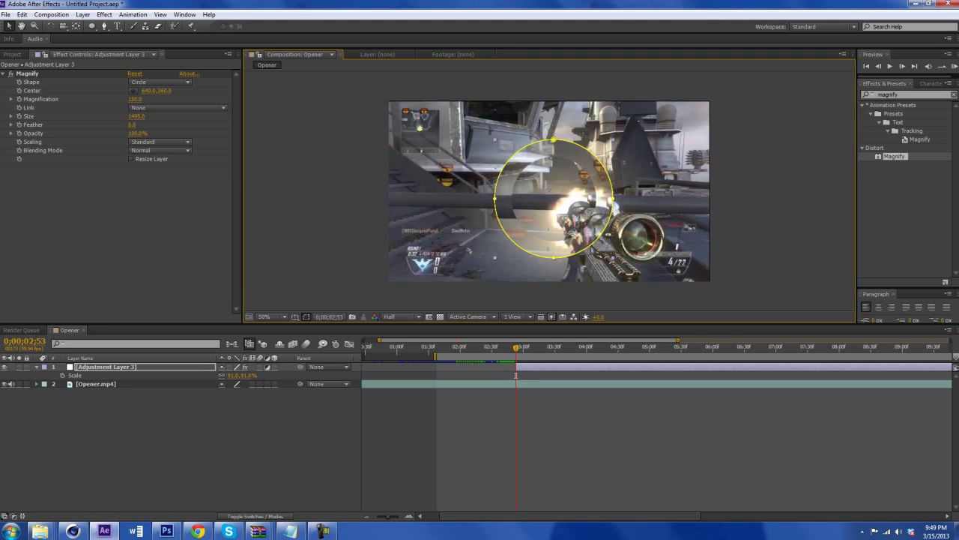
- Animate the adjustment layer's Scale from 91% at 0;00;02;53 to about 427% at 0;00;03;05 and trim the layer's end there
click(62, 375)
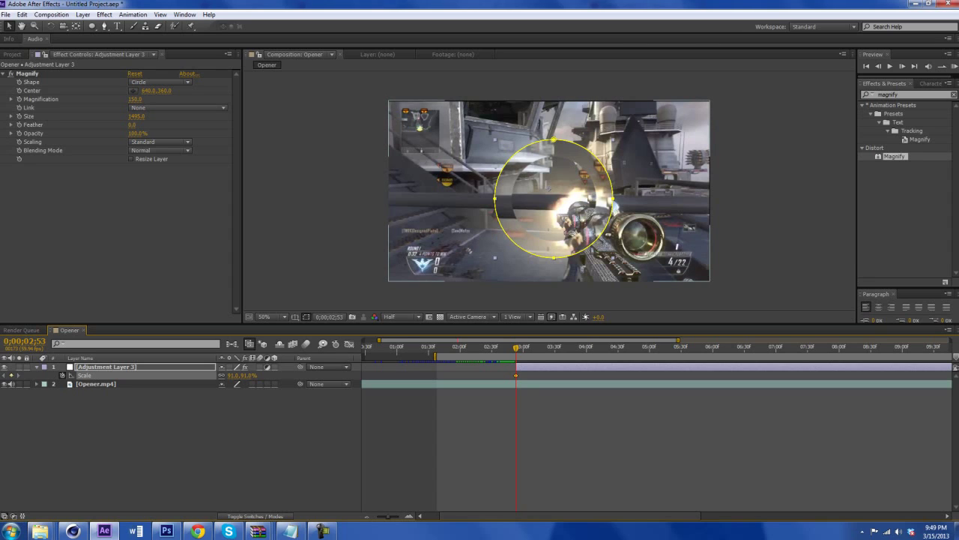
key(shift+Page_Down)
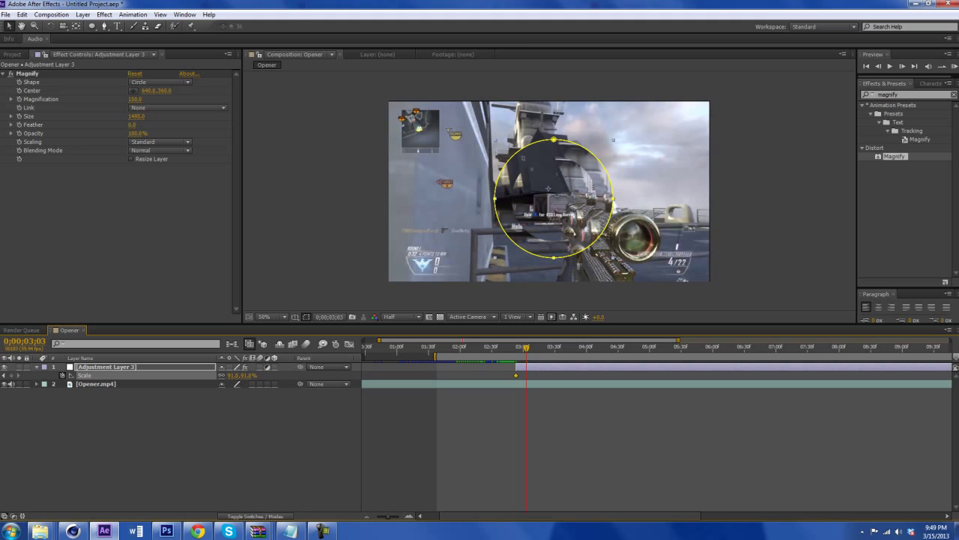
key(Page_Down)
key(Page_Down)
key(equal)
key(equal)
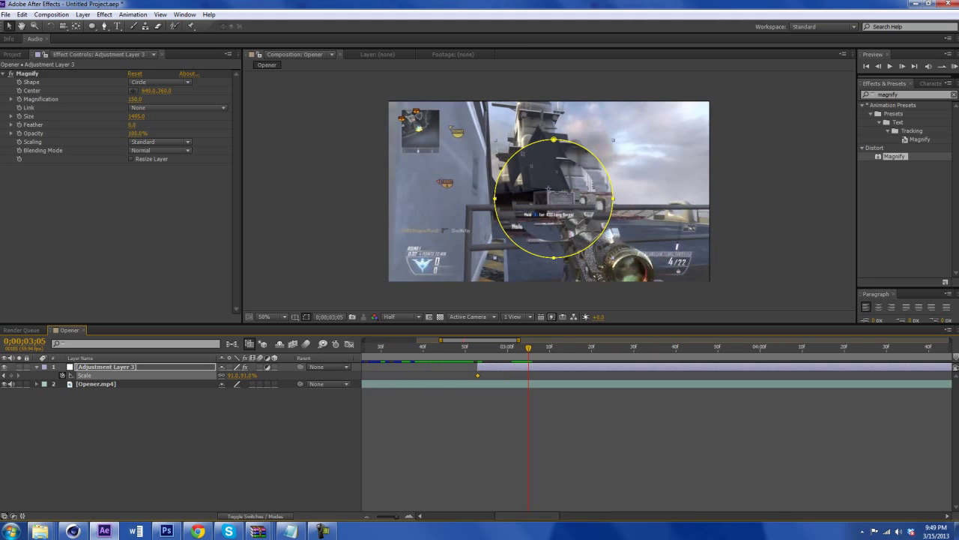
key(Page_Down)
key(Page_Down)
key(Page_Up)
key(Page_Up)
drag(234, 374, 398, 374)
drag(459, 141, 450, 128)
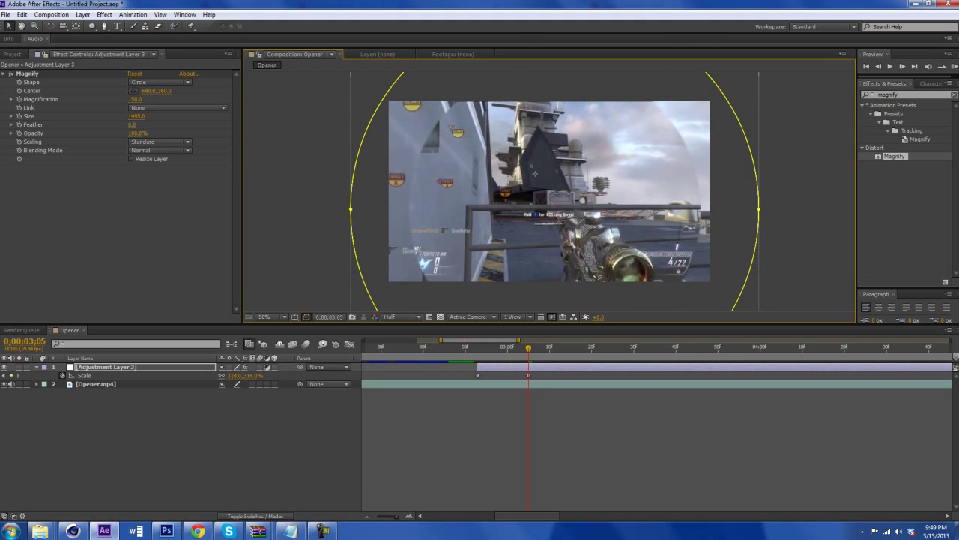
drag(234, 374, 406, 375)
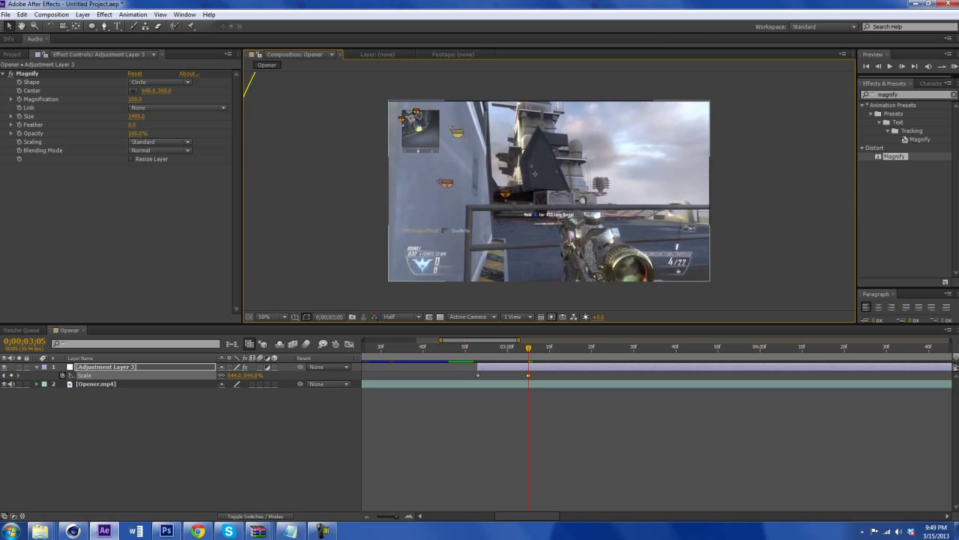
drag(330, 375, 285, 375)
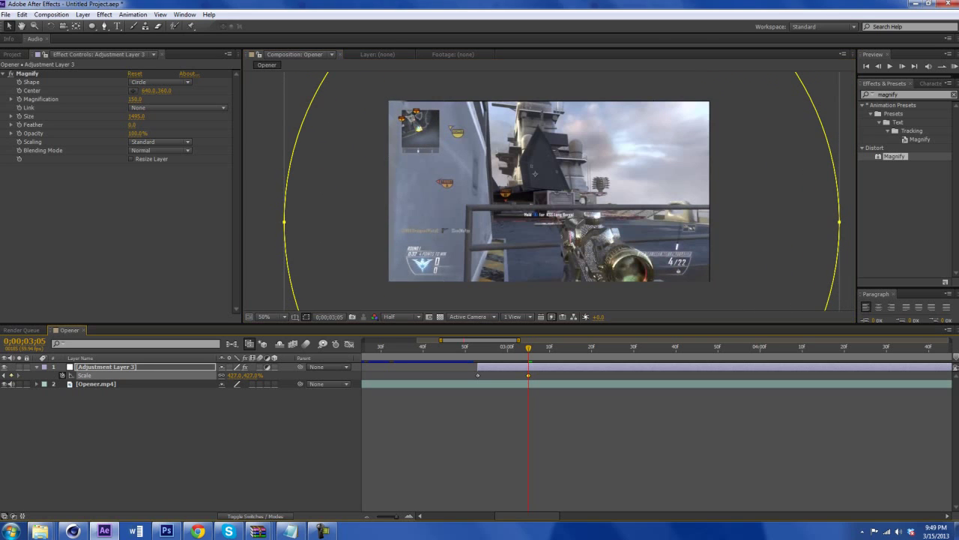
key(alt+])
- Examine the ring's expansion frame by frame across the trimmed adjustment layer
drag(529, 347, 482, 347)
key(Page_Up)
key(Page_Up)
key(Page_Up)
key(Page_Down)
key(Page_Down)
key(Page_Down)
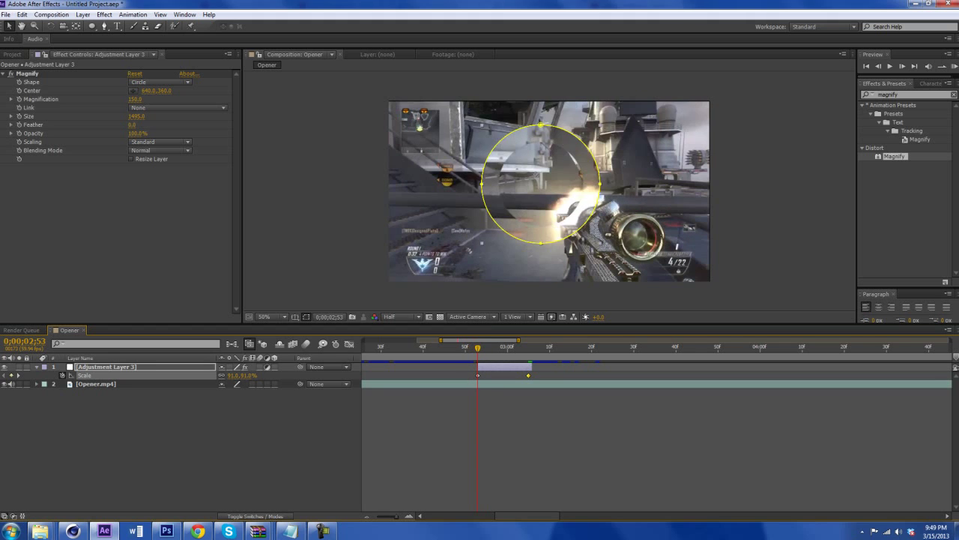
key(Page_Down)
key(Page_Down)
key(Page_Down)
key(Page_Down)
key(Page_Down)
key(Page_Down)
key(Page_Down)
key(Page_Down)
key(Page_Down)
key(Page_Down)
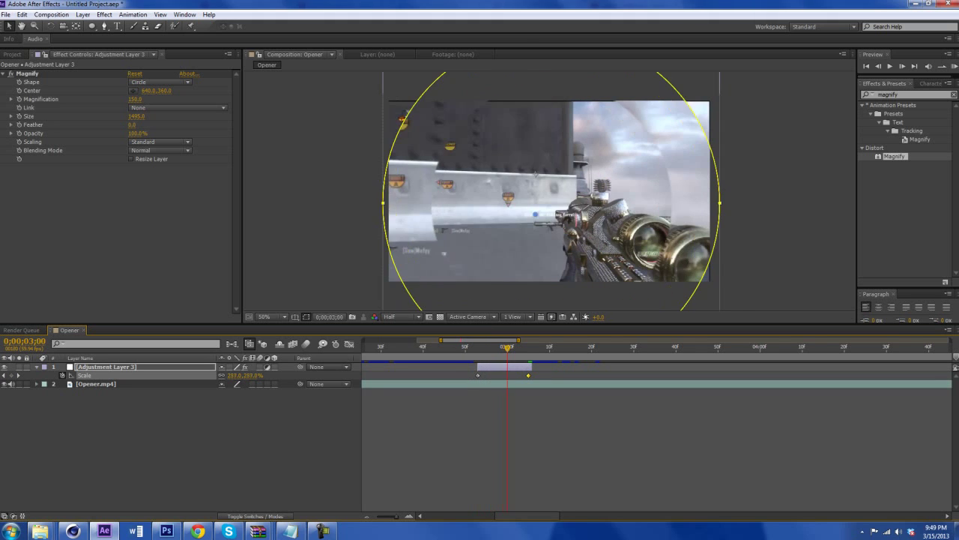
mouse_move(524, 347)
mouse_down()
mouse_move(550, 347)
mouse_move(511, 347)
mouse_up()
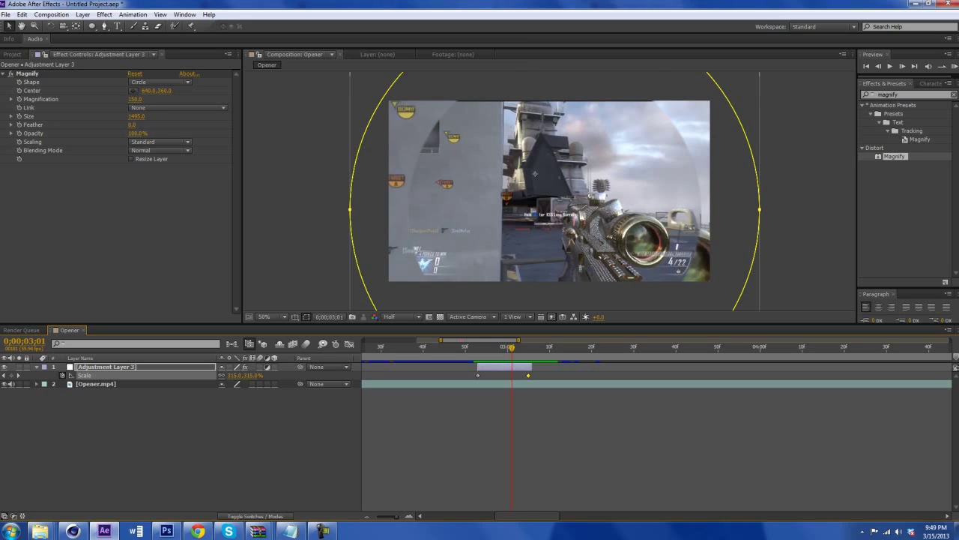
drag(512, 347, 507, 347)
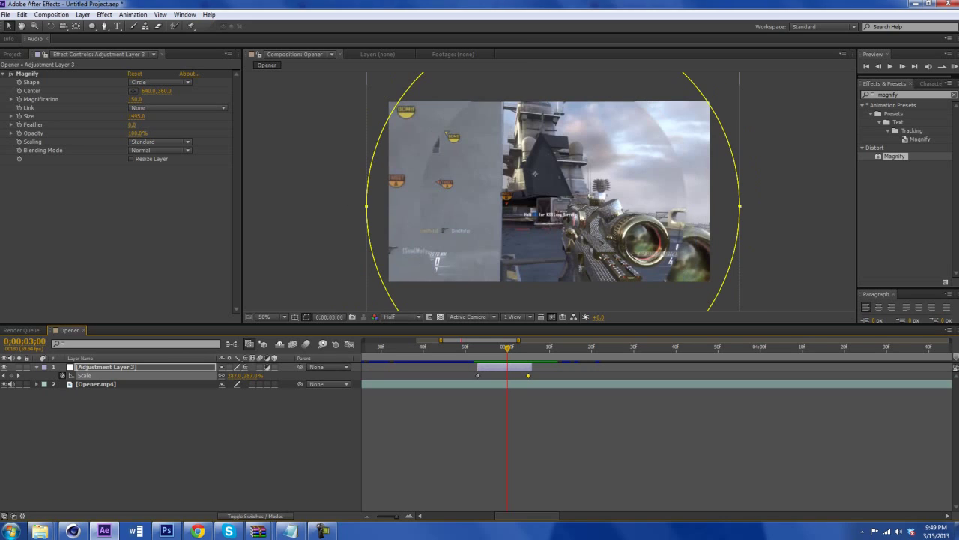
- Apply the Color Correction effect Levels to the adjustment layer
click(907, 95)
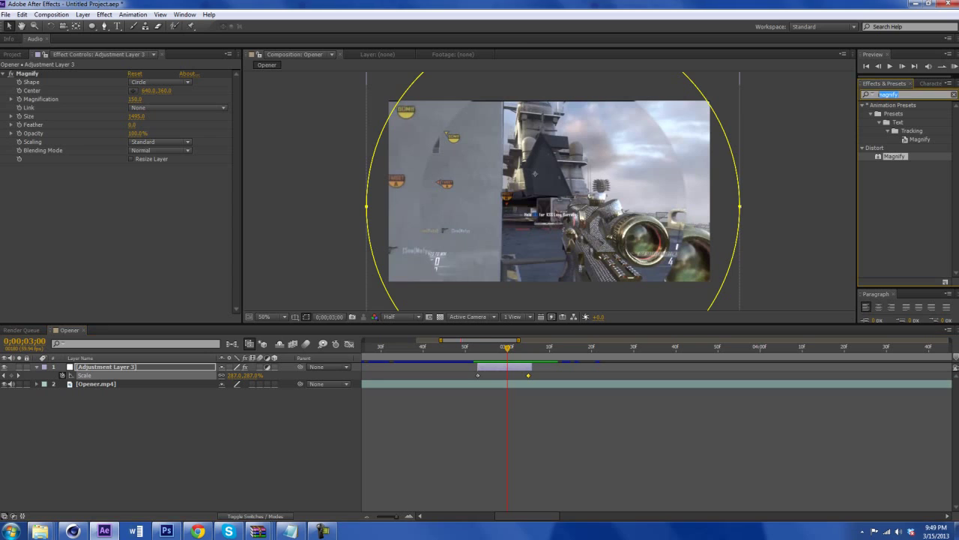
text(levrel)
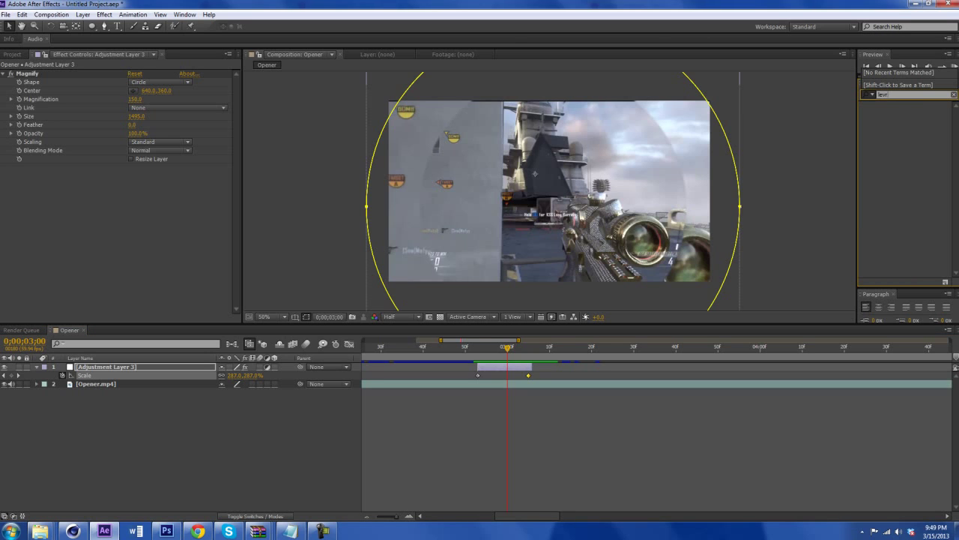
key(BackSpace)
text(els)
drag(891, 165, 504, 367)
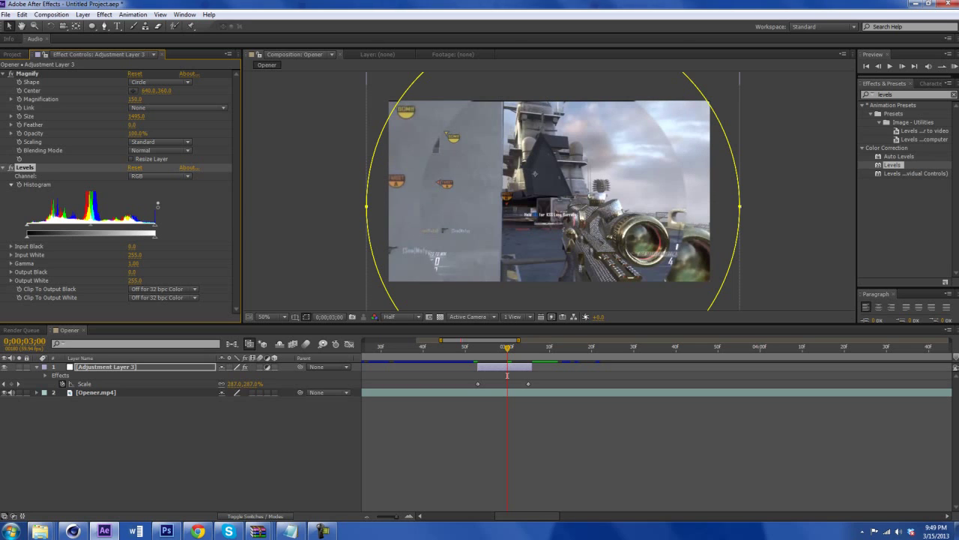
- Brighten the ring by setting the Input White of Levels to about 200
drag(154, 225, 118, 224)
drag(507, 374, 499, 375)
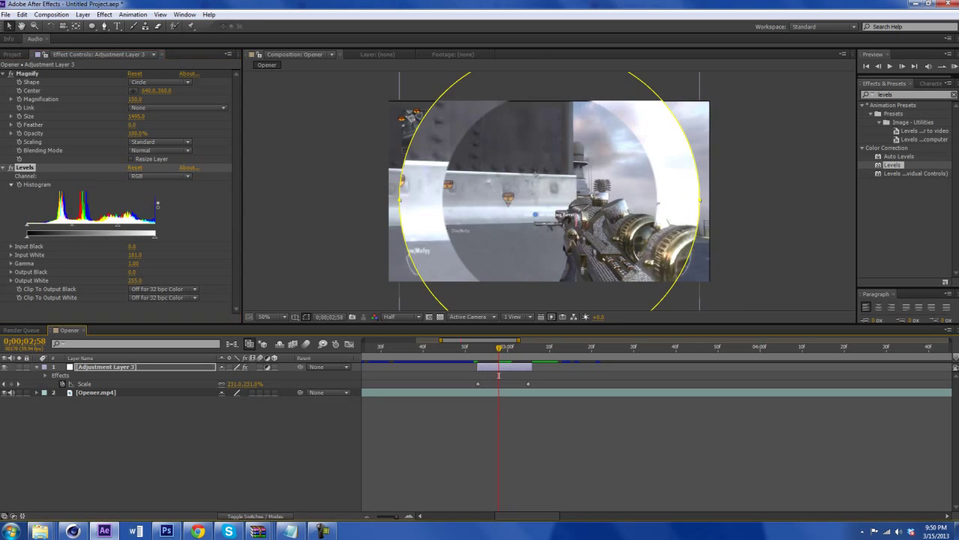
drag(118, 225, 128, 225)
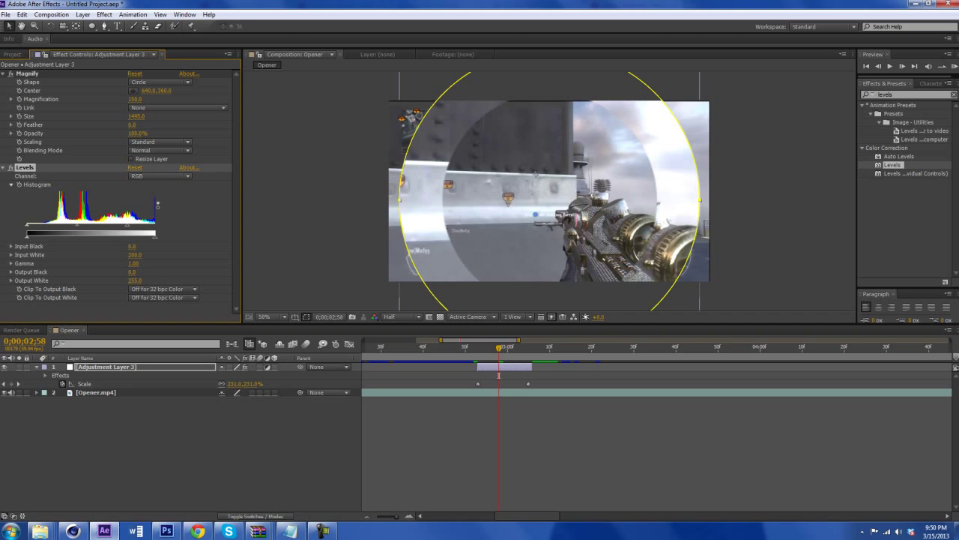
- Examine the brightness of the expanding ring frame by frame along the adjustment layer
key(Page_Down)
key(Page_Down)
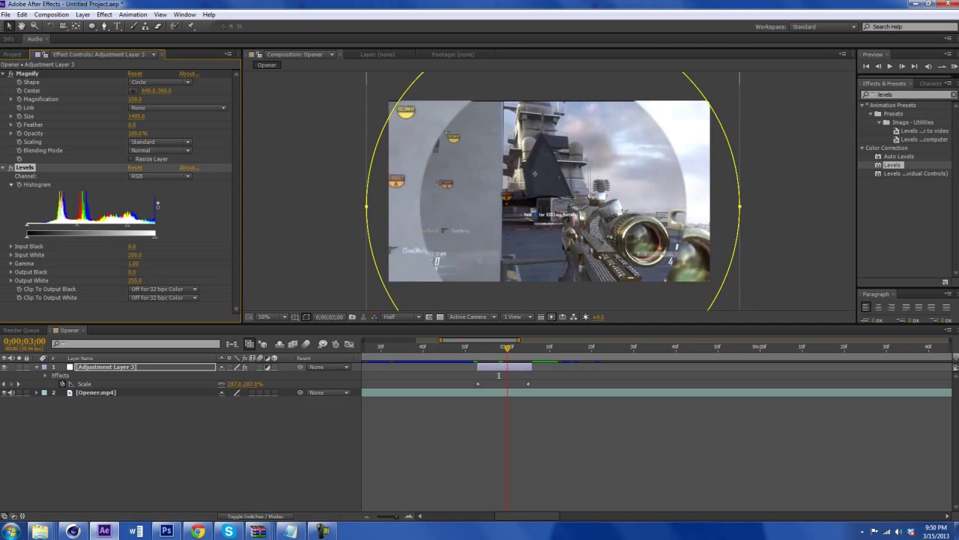
key(Page_Up)
key(Page_Up)
key(Page_Up)
key(Page_Down)
key(Page_Down)
key(Page_Down)
key(Page_Down)
key(Page_Up)
key(Page_Up)
key(Page_Up)
key(Page_Up)
key(Page_Up)
key(Page_Up)
key(Page_Up)
key(Page_Up)
key(Page_Up)
key(Page_Up)
key(Page_Up)
mouse_move(499, 375)
mouse_down()
mouse_move(507, 374)
mouse_move(491, 375)
mouse_up()
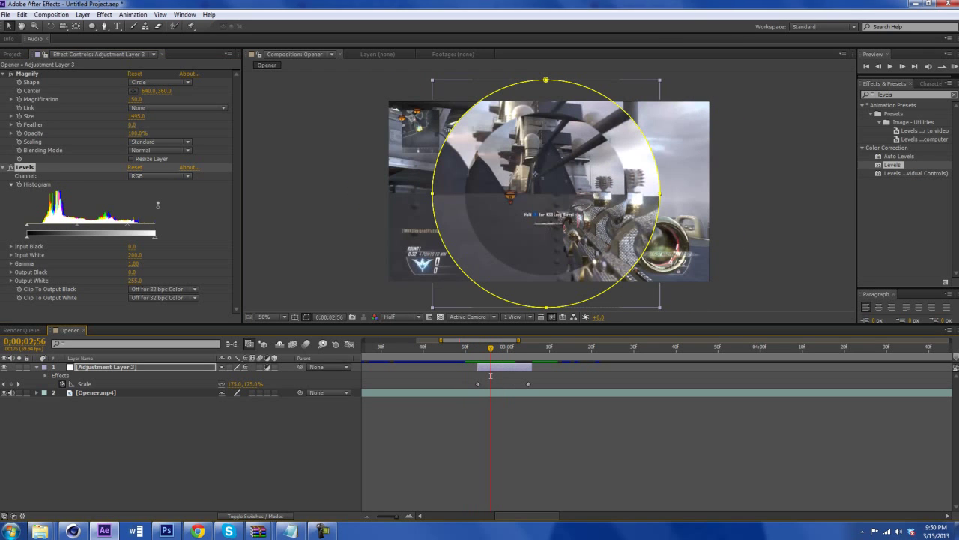
key(Page_Up)
key(Page_Up)
key(Page_Up)
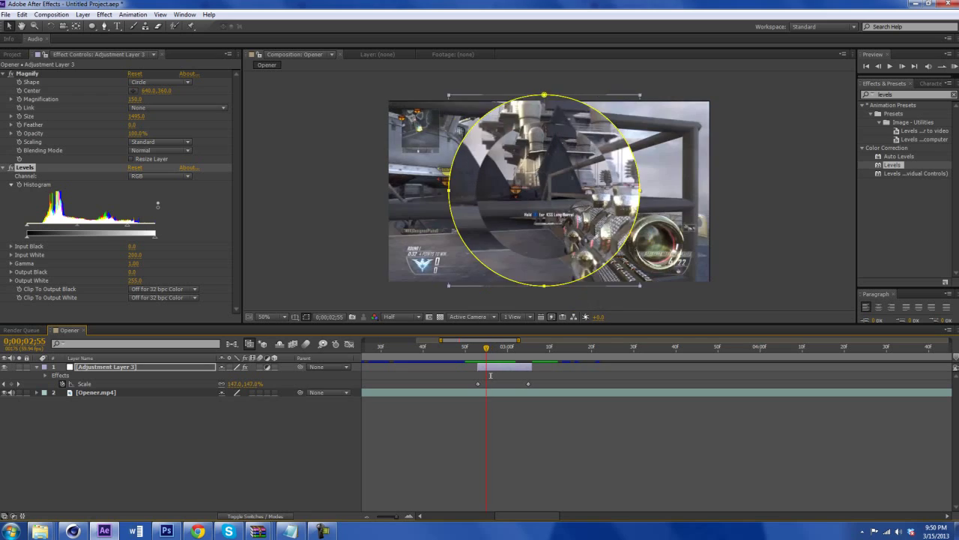
- Select the Opener.mp4 layer and check the ring over the footage in the frames after 0;00;02;53
key(ctrl+Down)
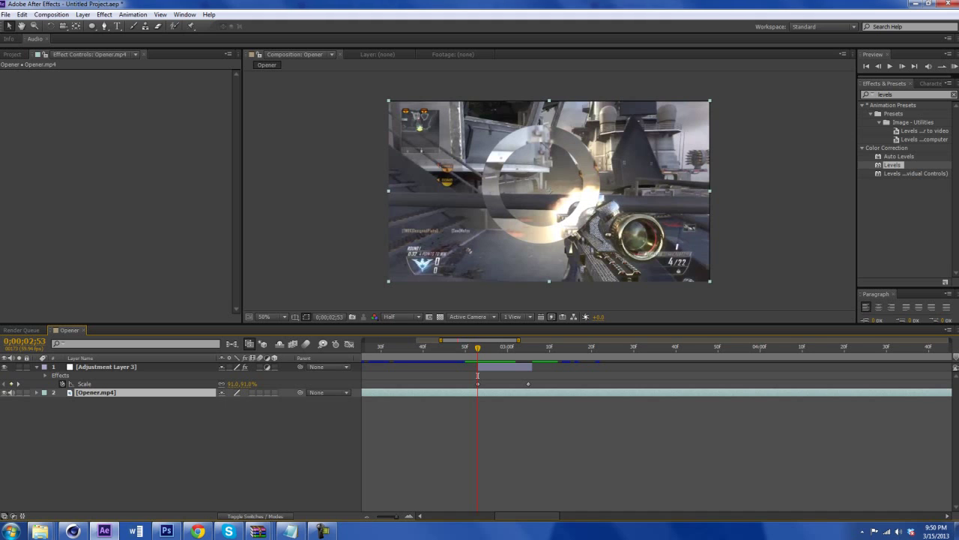
key(Page_Down)
key(Page_Down)
key(Page_Down)
key(Page_Down)
key(Page_Down)
key(Page_Down)
key(Page_Up)
key(Page_Up)
key(Page_Up)
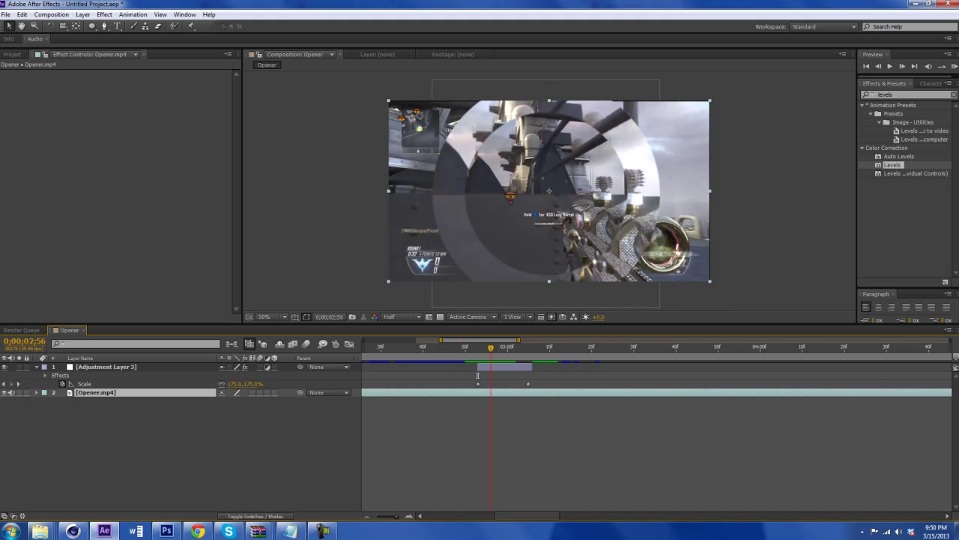
key(Page_Up)
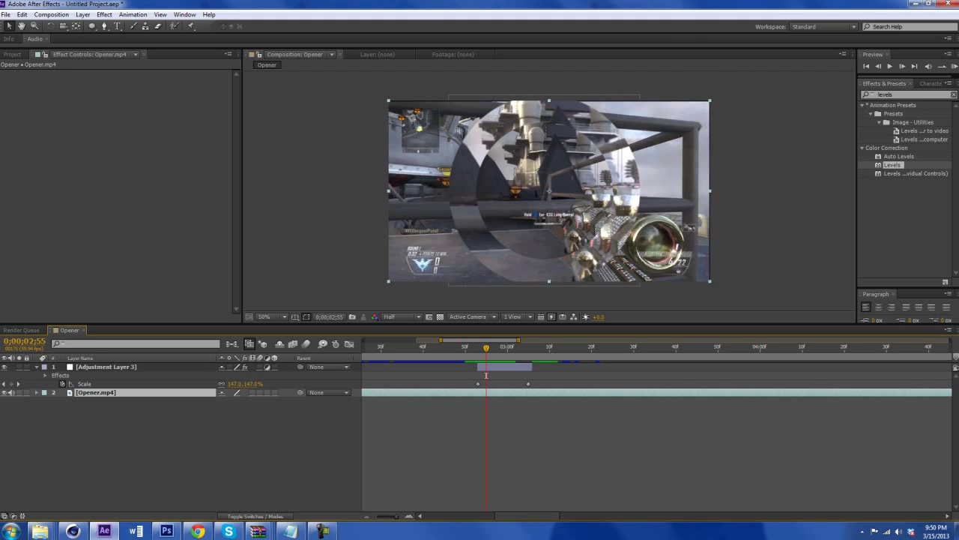
- Switch to Chrome, replay the reference video's effect from about 0:14 for comparison, and return to After Effects
click(197, 530)
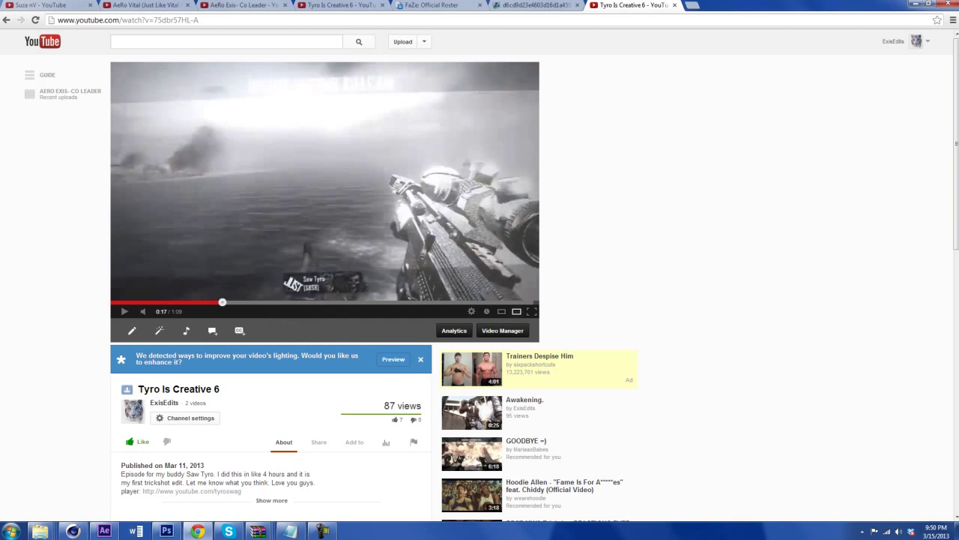
click(187, 302)
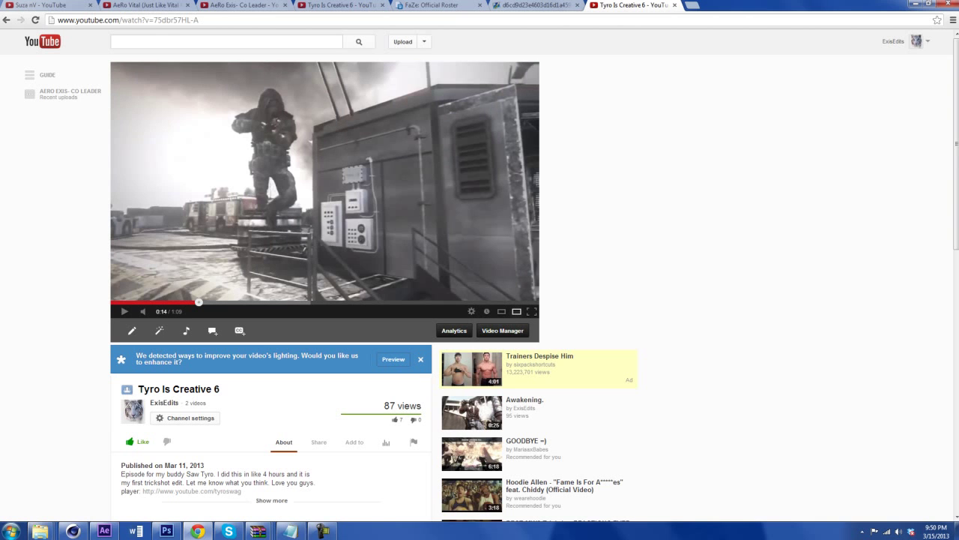
key(space)
key(space)
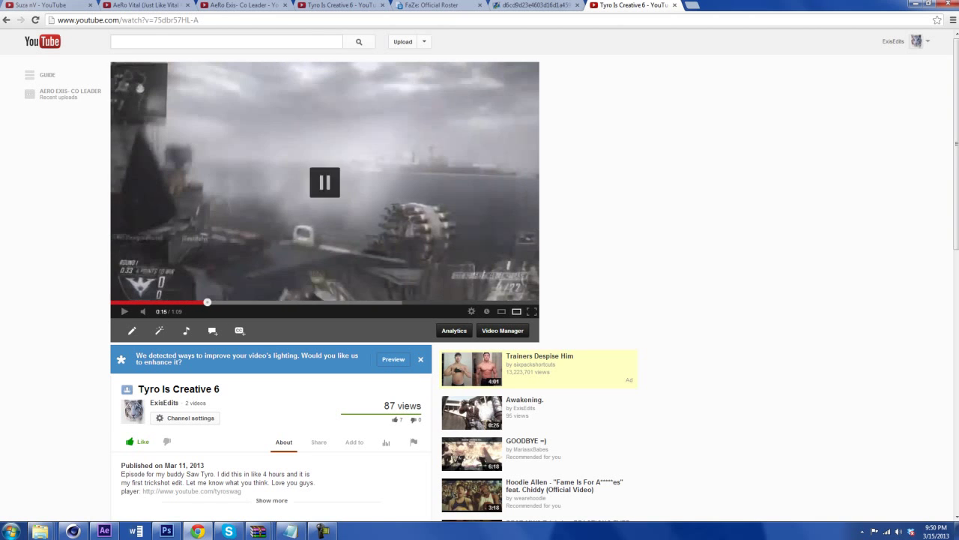
click(322, 530)
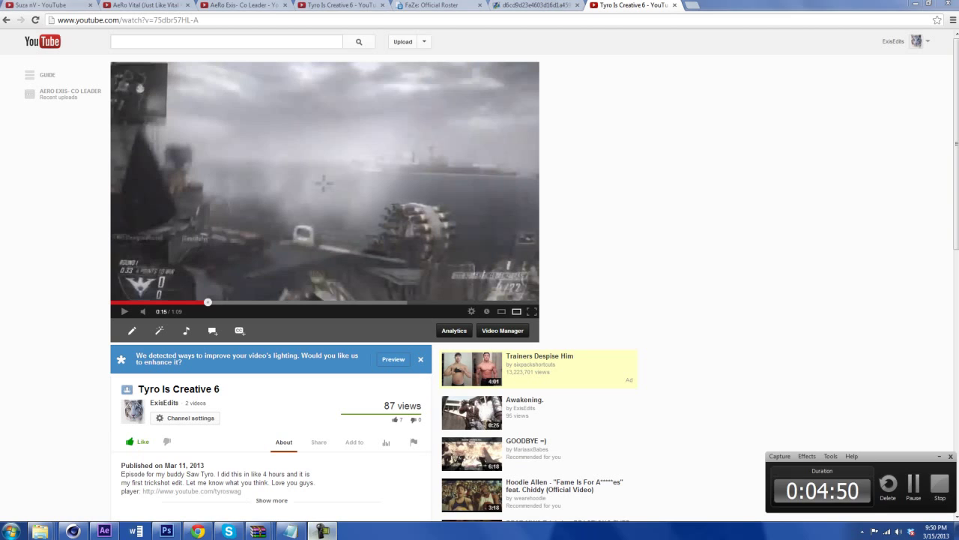
click(104, 531)
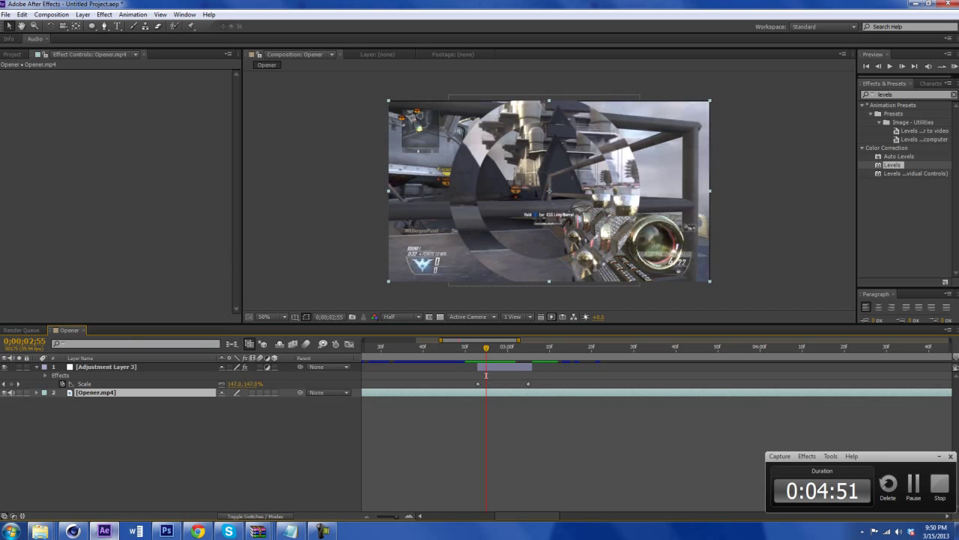